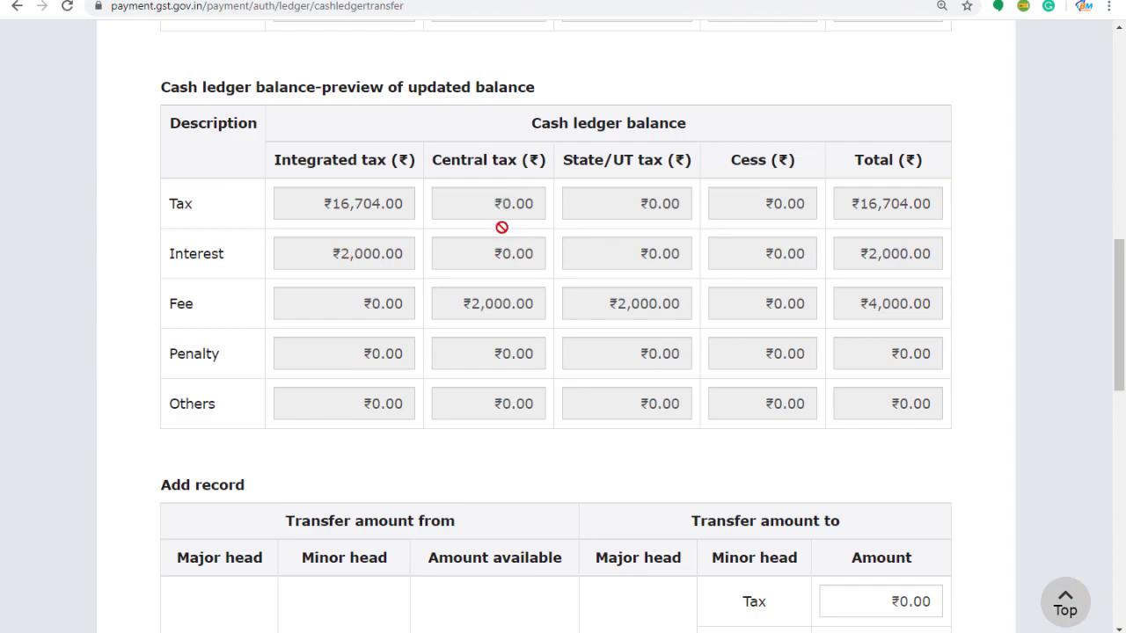
Review the updated cash balance, proceed with the processed transfer records and confirm filing of GST PMT-09.
{"action": "scroll", "coordinate": [500, 224], "scroll_direction": "up", "scroll_amount": 5}
{"action": "scroll", "coordinate": [522, 267], "scroll_direction": "down", "scroll_amount": 5}
{"action": "scroll", "coordinate": [481, 303], "scroll_direction": "down", "scroll_amount": 15}
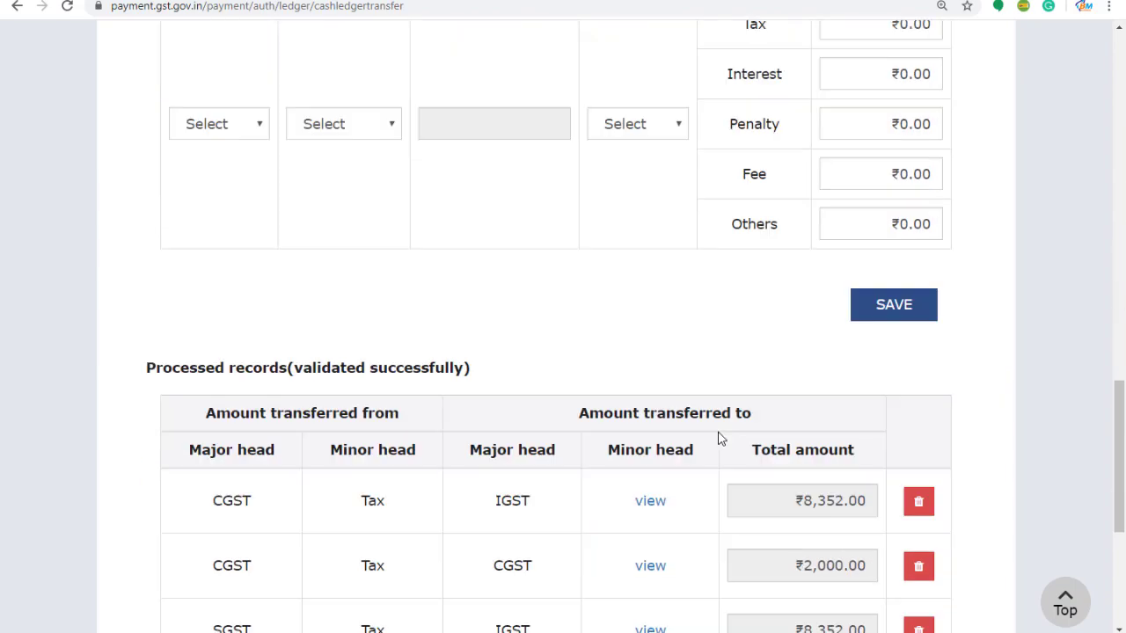
{"action": "left_click", "coordinate": [875, 431]}
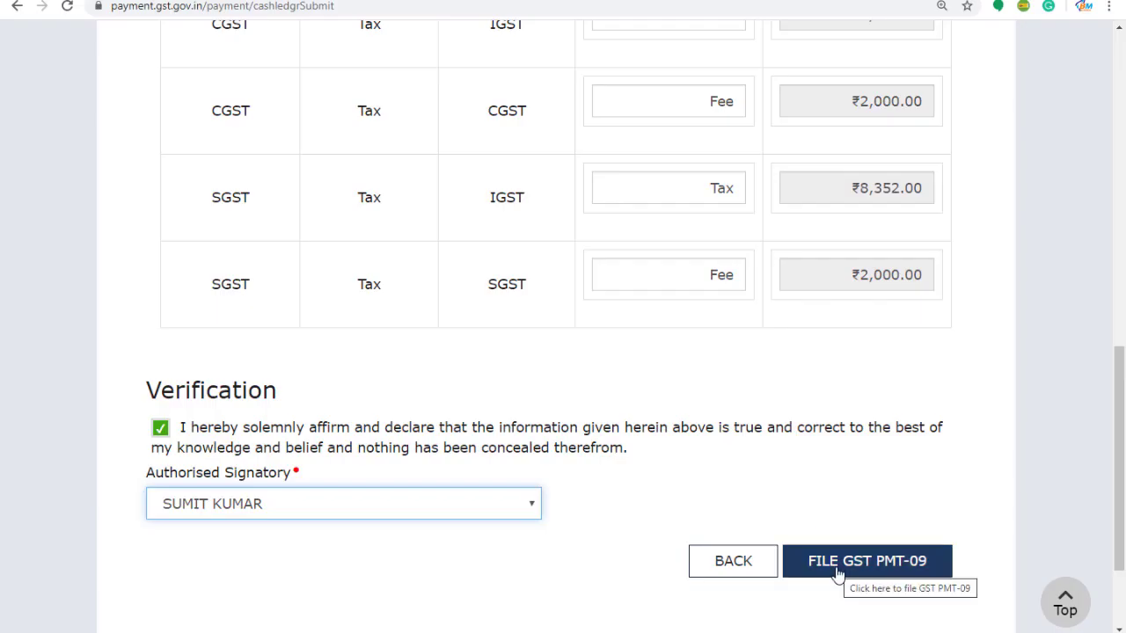
{"action": "left_click", "coordinate": [837, 572]}
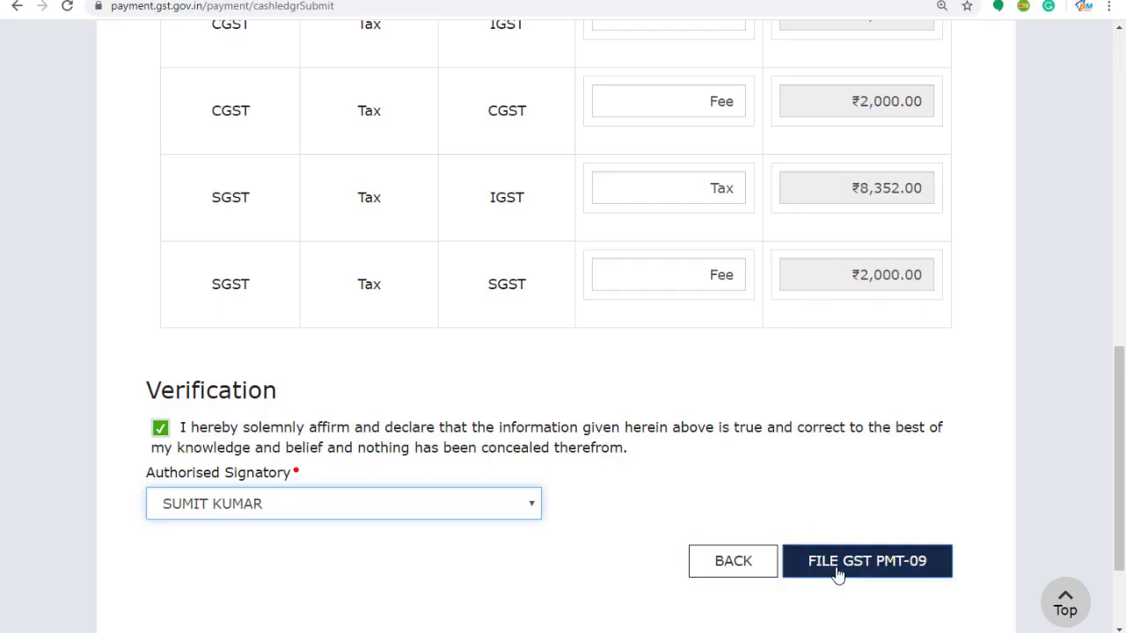
{"action": "left_click", "coordinate": [608, 322]}
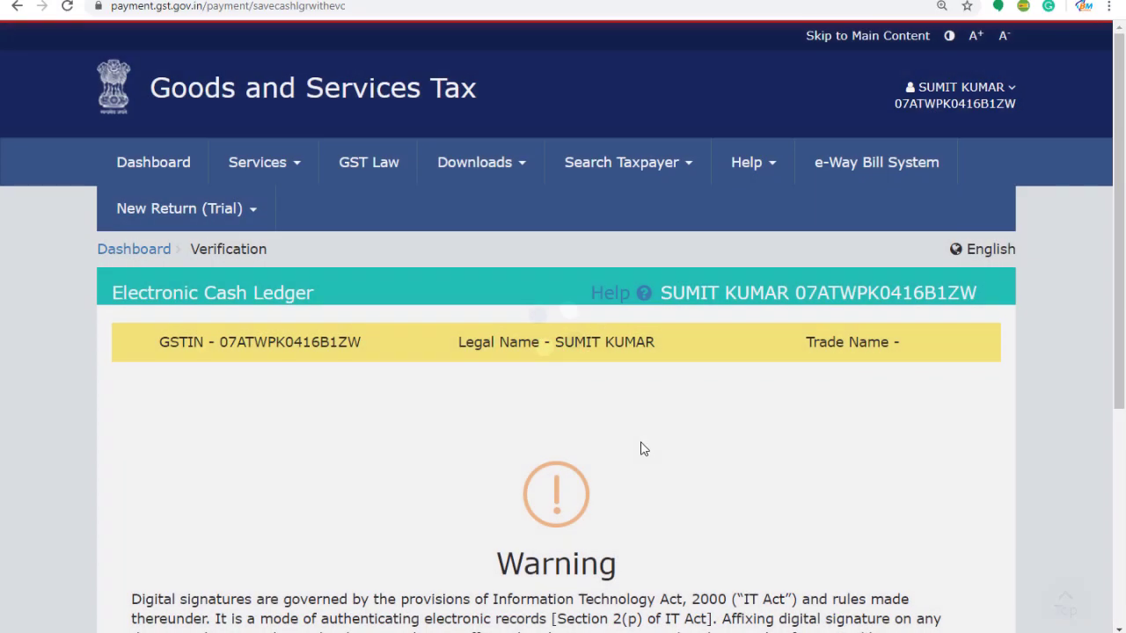
File the form with EVC, verify it with the one-time password and dismiss the filing acknowledgment.
{"action": "scroll", "coordinate": [640, 447], "scroll_direction": "down", "scroll_amount": 3}
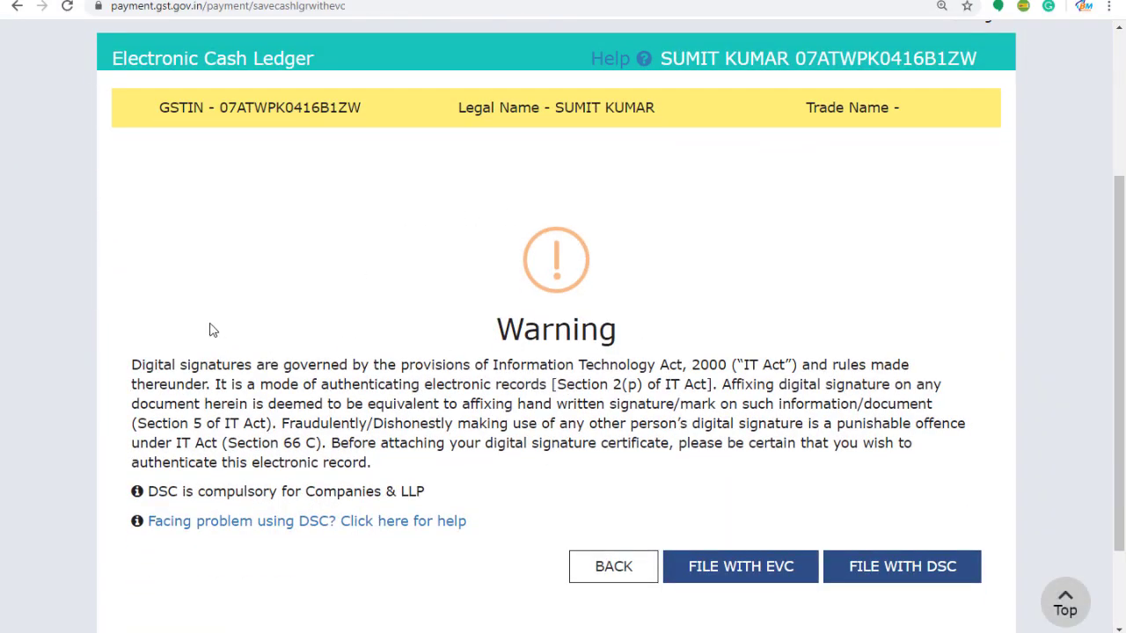
{"action": "scroll", "coordinate": [949, 384], "scroll_direction": "down", "scroll_amount": 2}
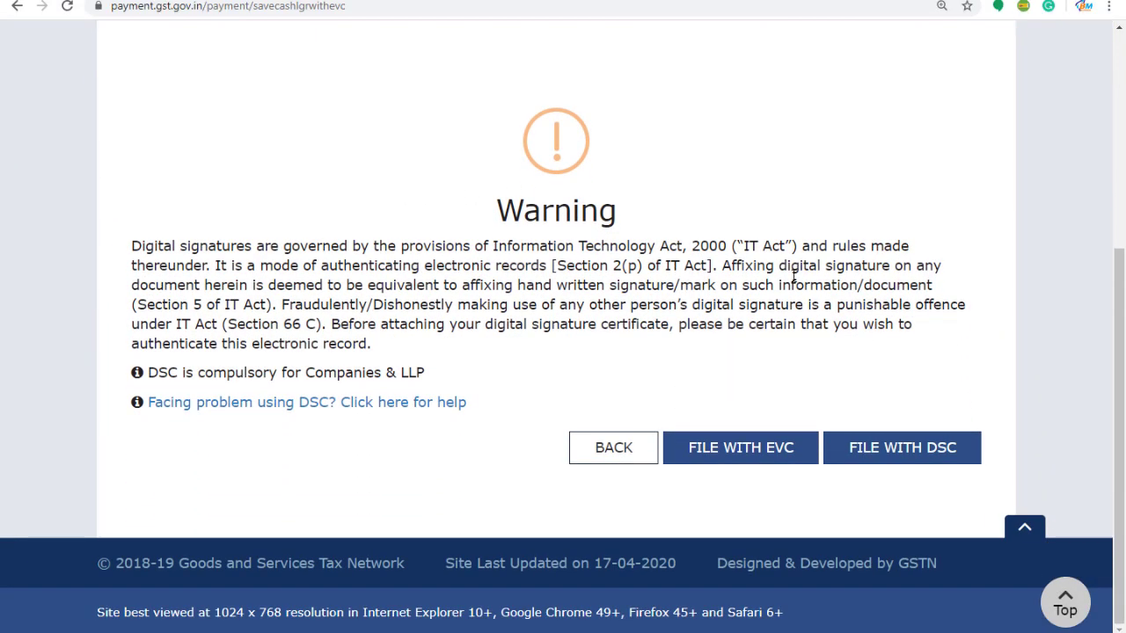
{"action": "left_click", "coordinate": [764, 451]}
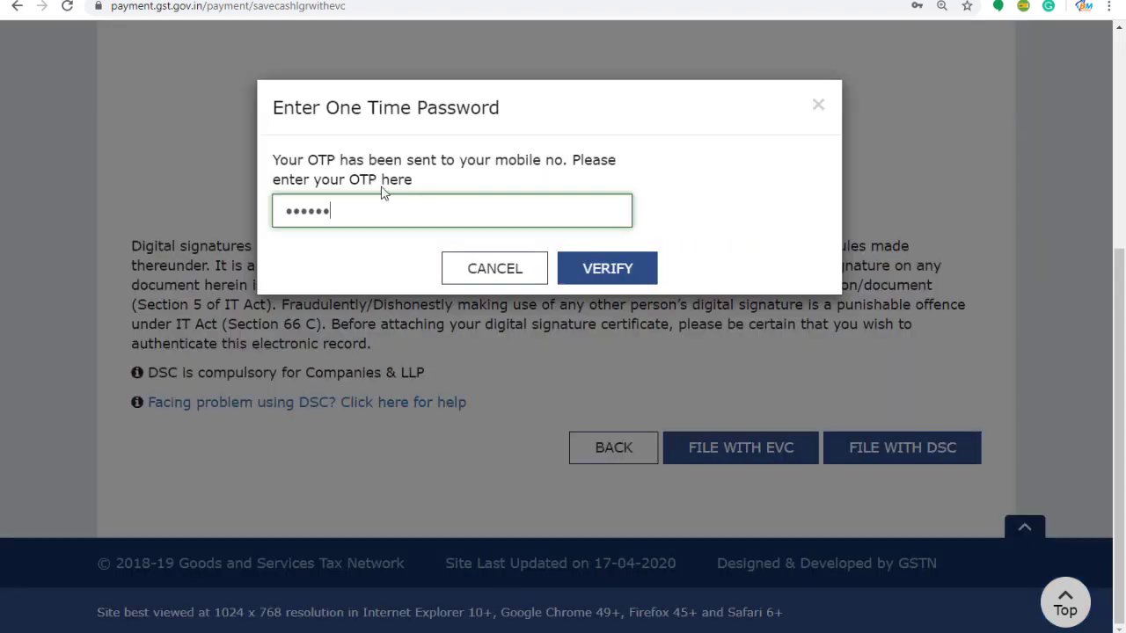
{"action": "left_click", "coordinate": [600, 268]}
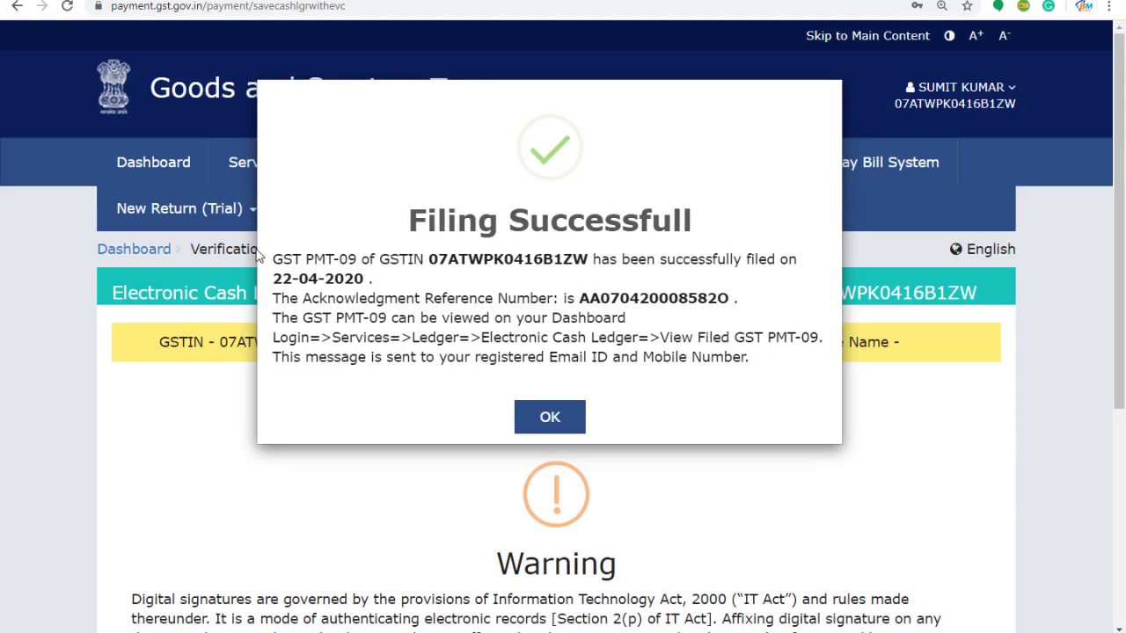
{"action": "left_click_drag", "start_coordinate": [580, 301], "coordinate": [732, 302]}
{"action": "left_click", "coordinate": [550, 419]}
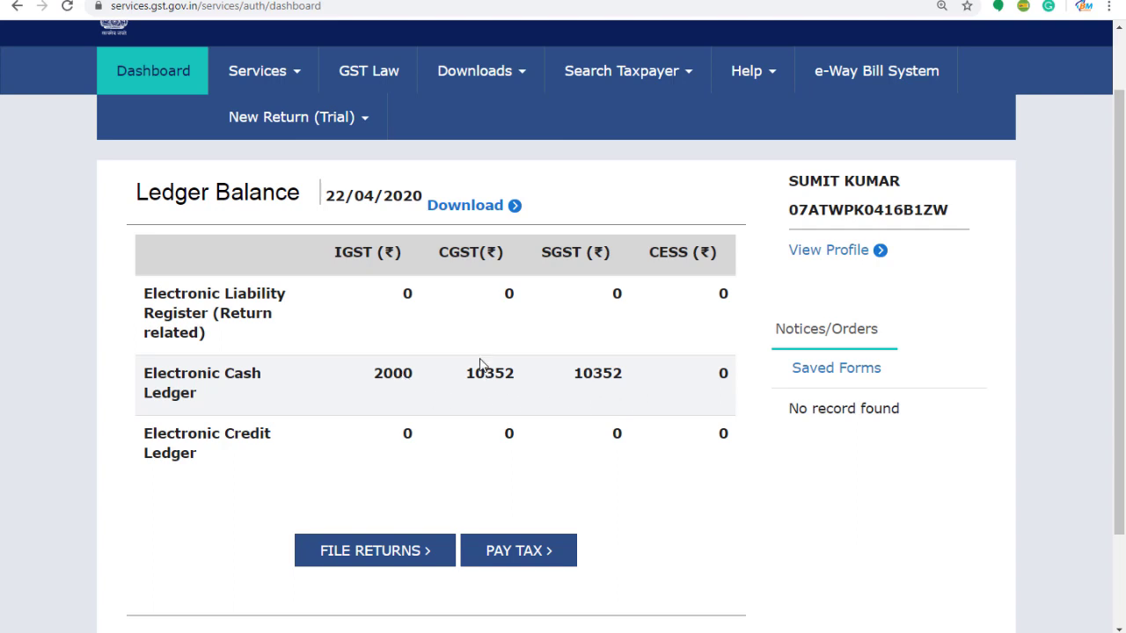
Open the Electronic Cash Ledger page from the ledger services.
{"action": "left_click", "coordinate": [401, 553]}
{"action": "scroll", "coordinate": [613, 429], "scroll_direction": "up", "scroll_amount": 1}
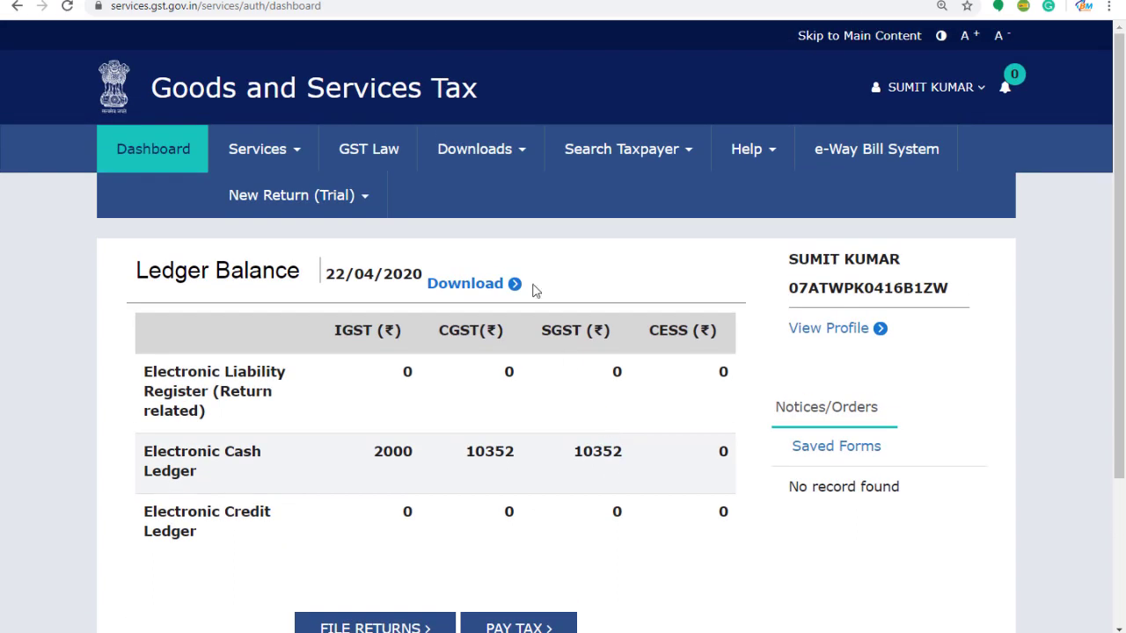
{"action": "left_click", "coordinate": [297, 155]}
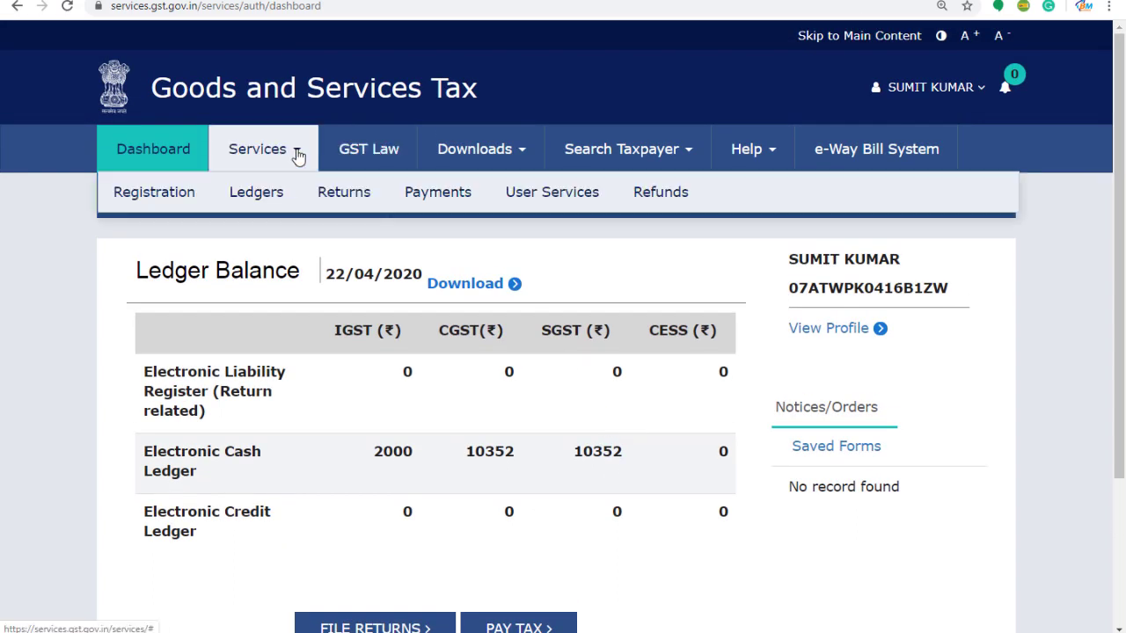
{"action": "left_click", "coordinate": [263, 195]}
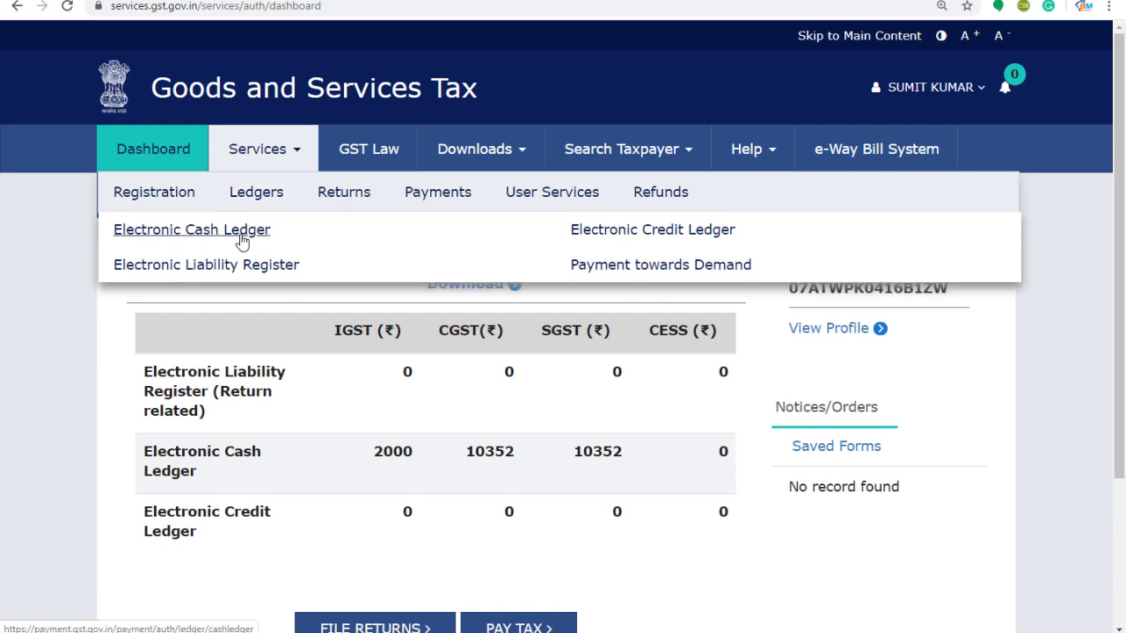
{"action": "left_click", "coordinate": [239, 233]}
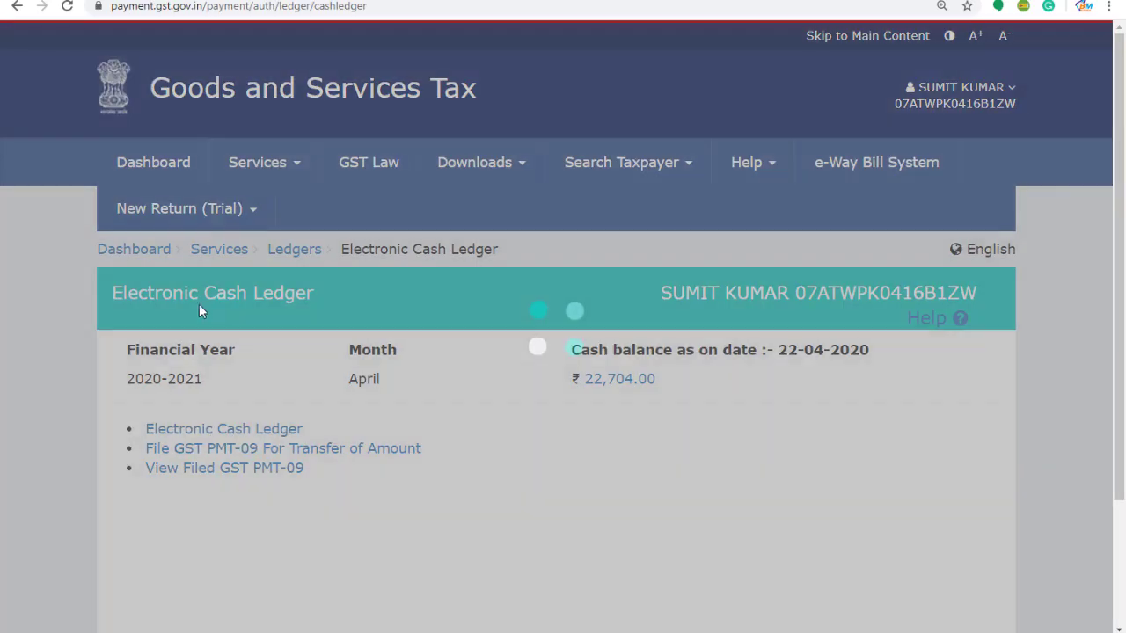
{"action": "scroll", "coordinate": [529, 525], "scroll_direction": "down", "scroll_amount": 1}
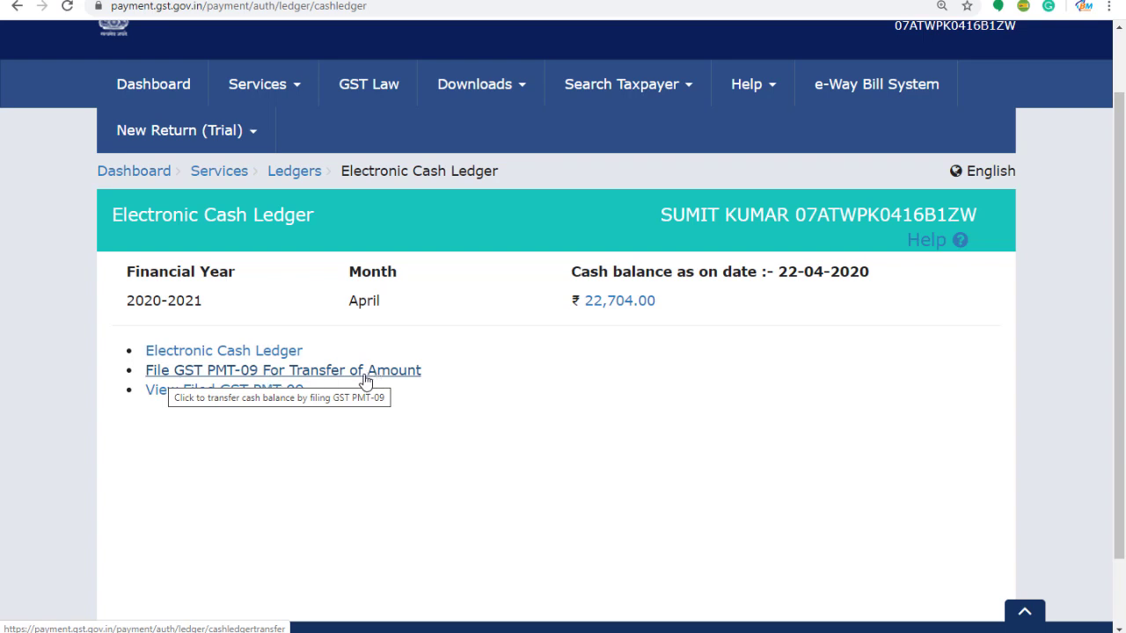
View the cash balance breakdown by tax type and minor head, and close it.
{"action": "left_click", "coordinate": [616, 303]}
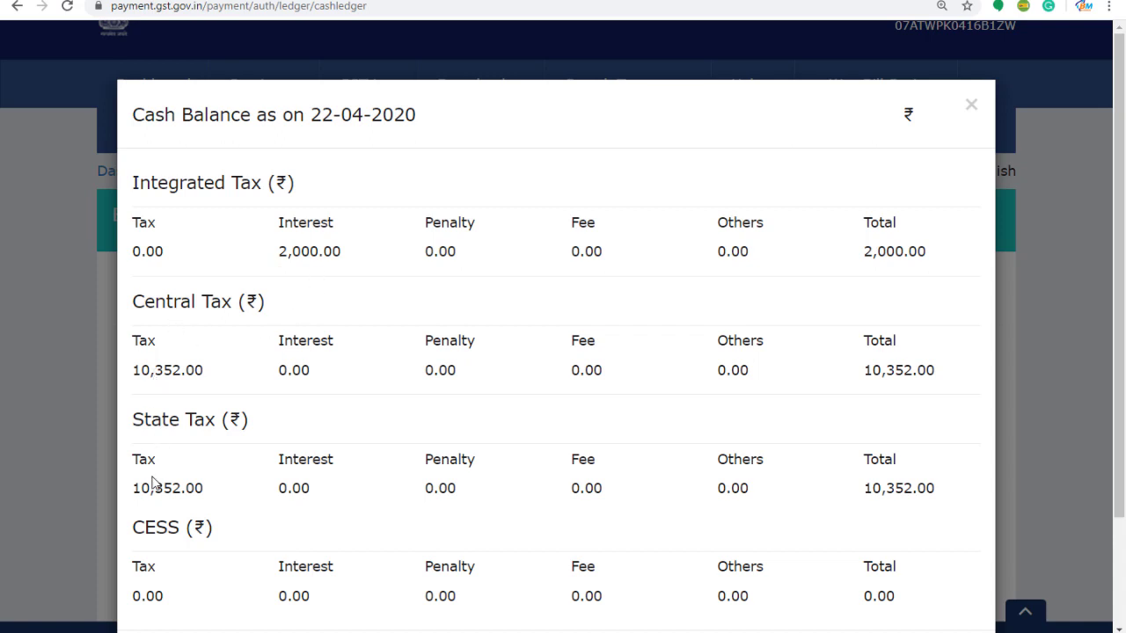
{"action": "scroll", "coordinate": [857, 173], "scroll_direction": "down", "scroll_amount": 2}
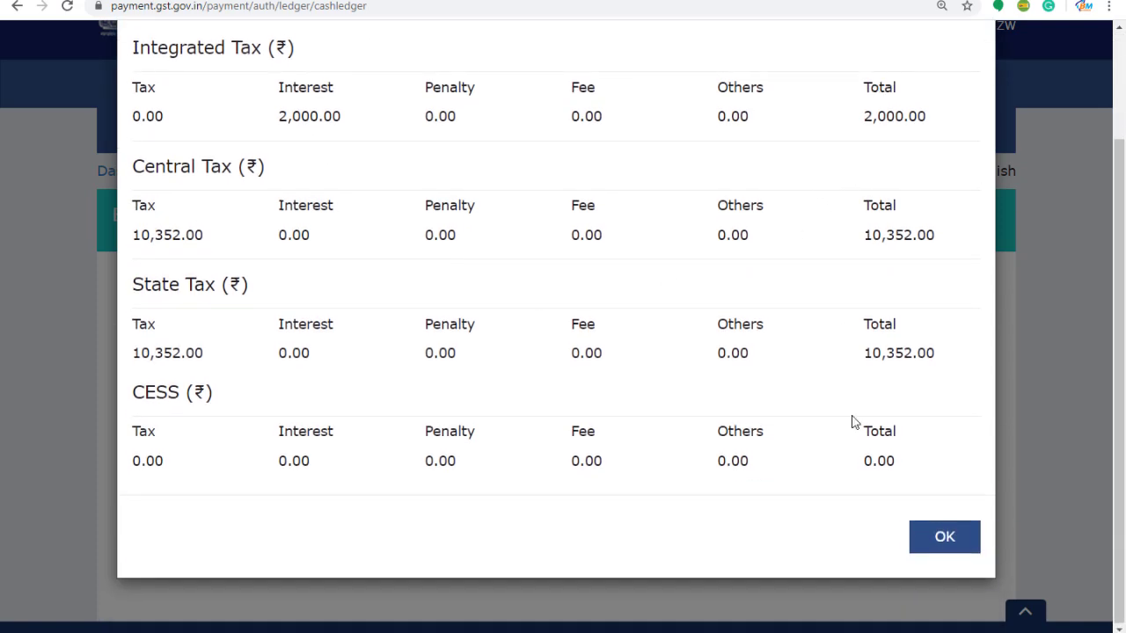
{"action": "scroll", "coordinate": [924, 497], "scroll_direction": "up", "scroll_amount": 2}
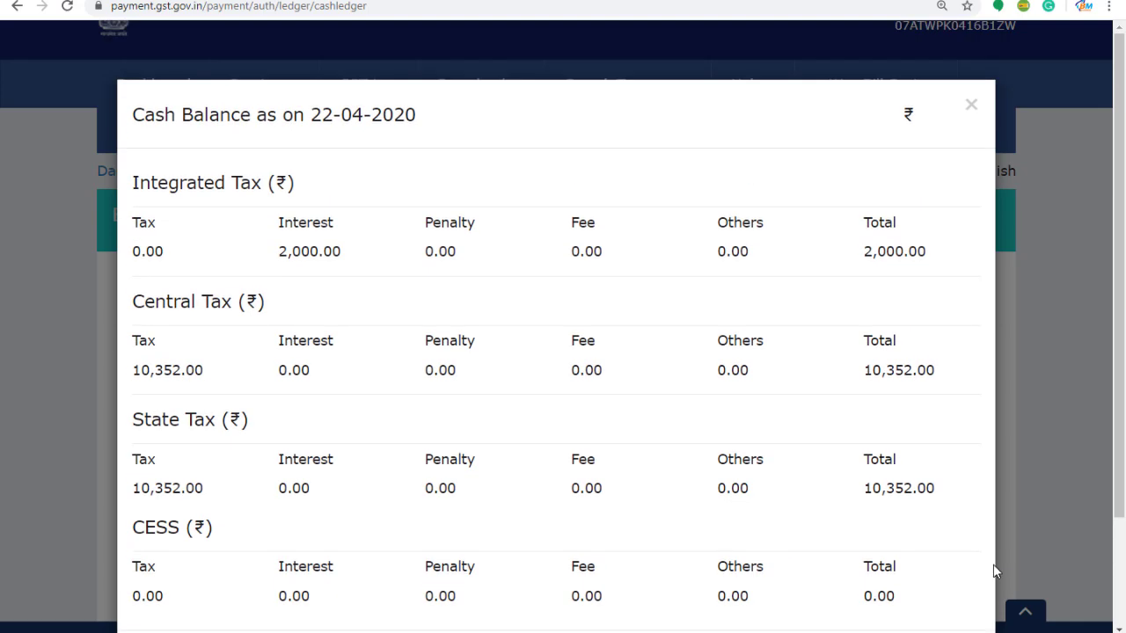
{"action": "left_click", "coordinate": [972, 106]}
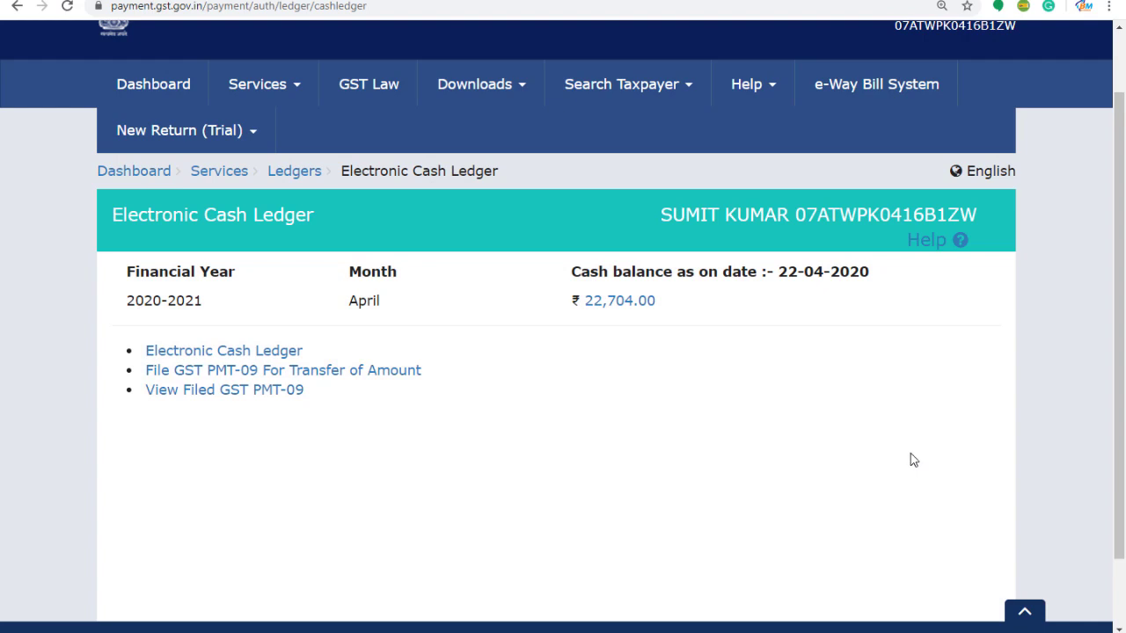
Open the GST PMT-09 form for transfer of amount and review its available and preview balances down to the Add record section.
{"action": "left_click", "coordinate": [361, 377]}
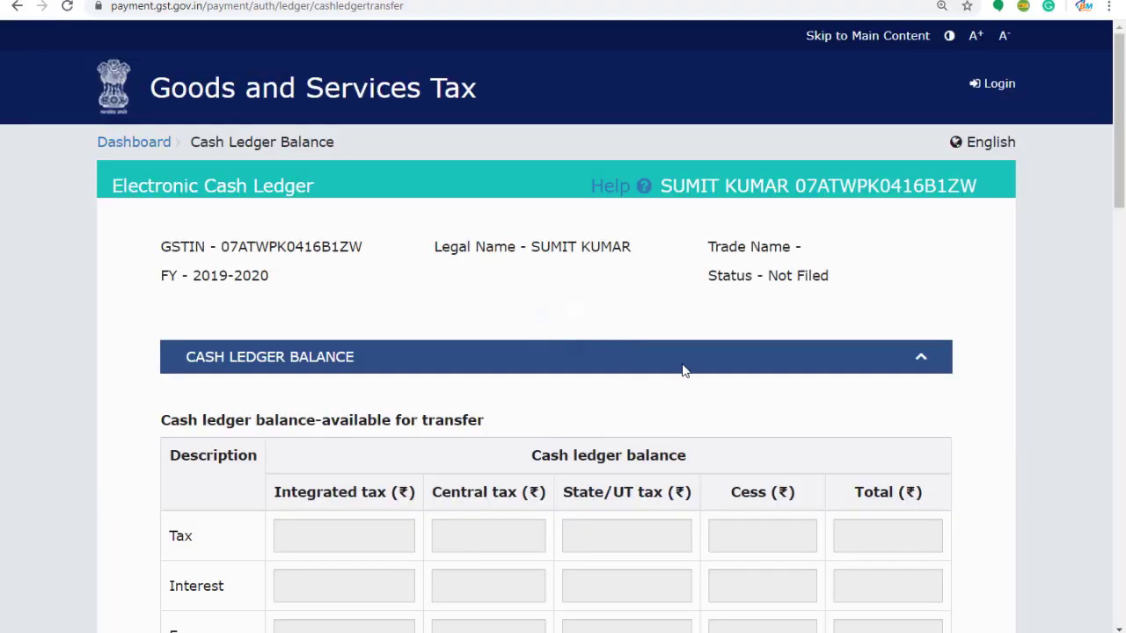
{"action": "scroll", "coordinate": [717, 380], "scroll_direction": "down", "scroll_amount": 5}
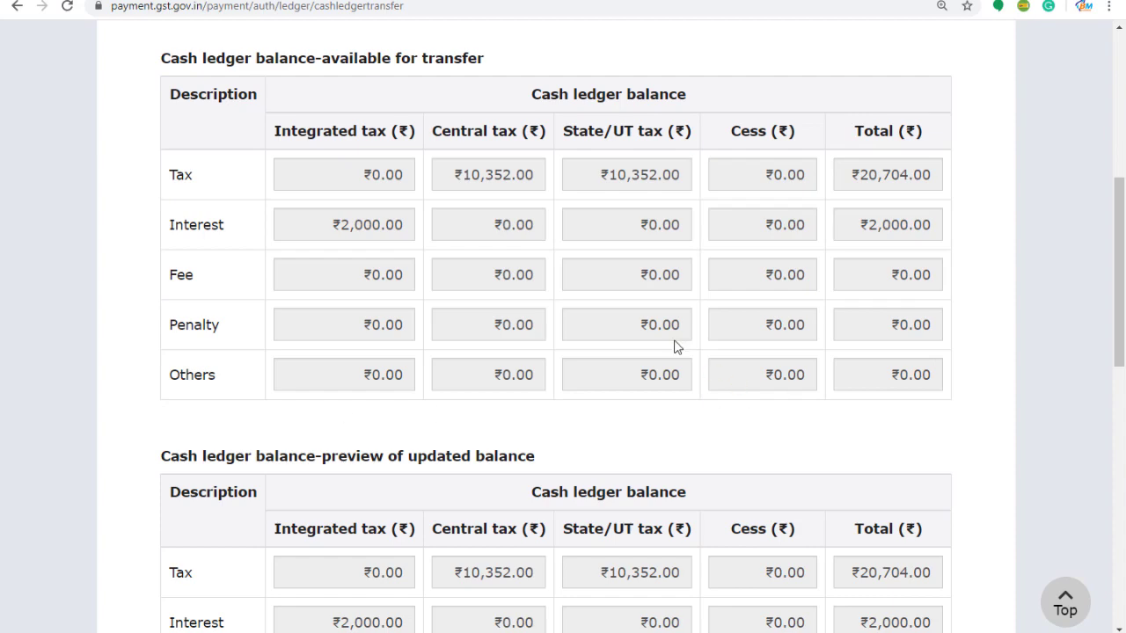
{"action": "scroll", "coordinate": [362, 296], "scroll_direction": "down", "scroll_amount": 3}
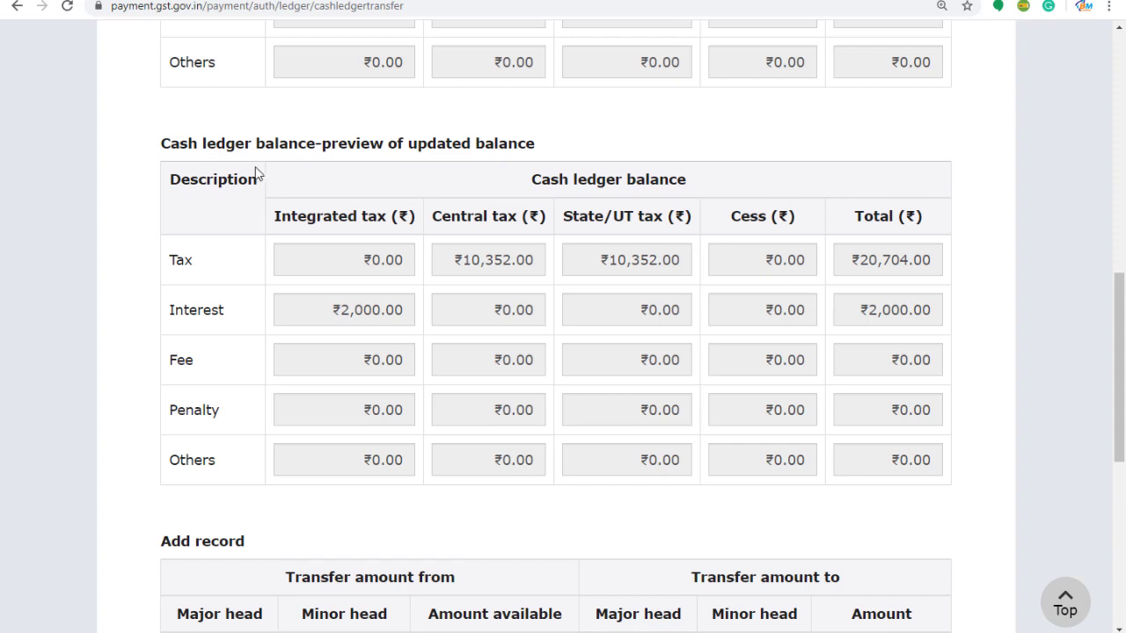
{"action": "scroll", "coordinate": [414, 397], "scroll_direction": "down", "scroll_amount": 2}
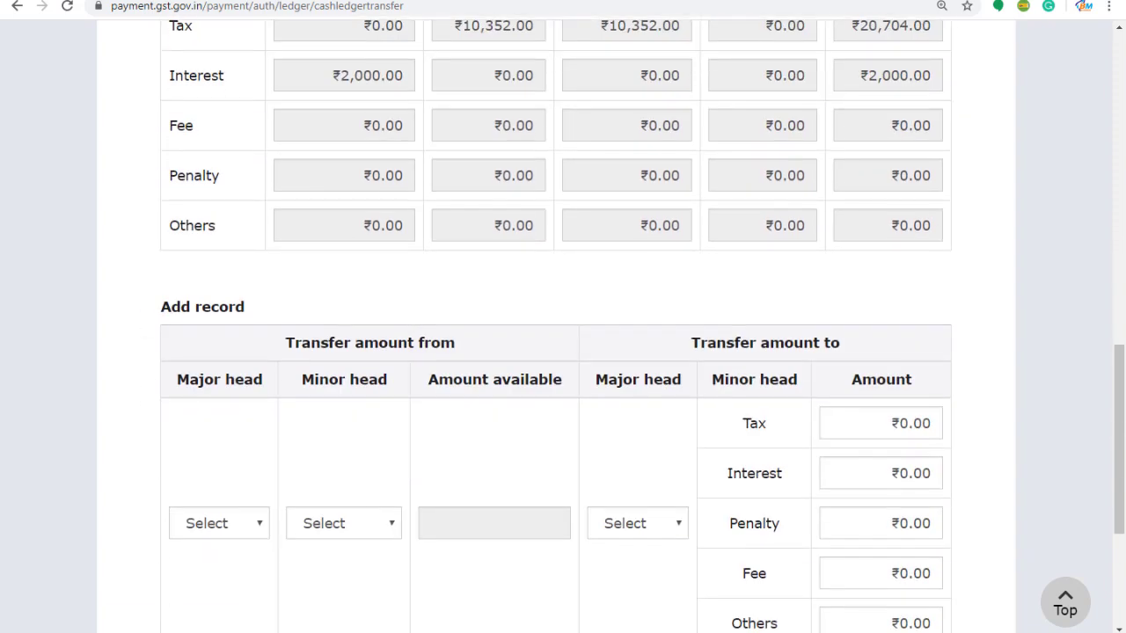
{"action": "scroll", "coordinate": [606, 607], "scroll_direction": "up", "scroll_amount": 2}
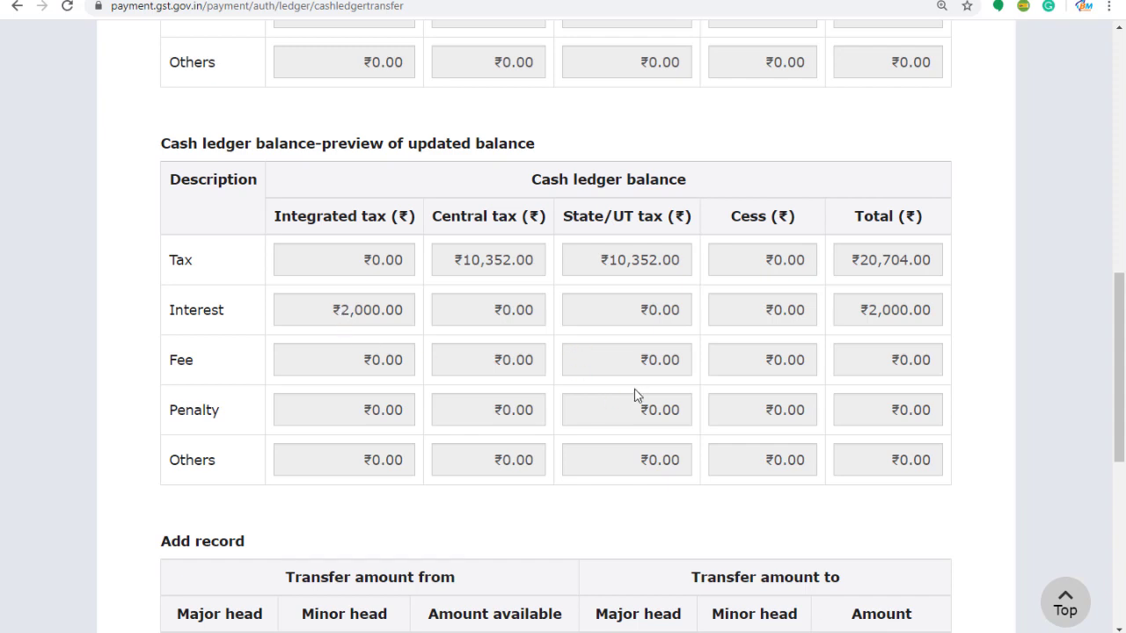
{"action": "scroll", "coordinate": [636, 395], "scroll_direction": "down", "scroll_amount": 2}
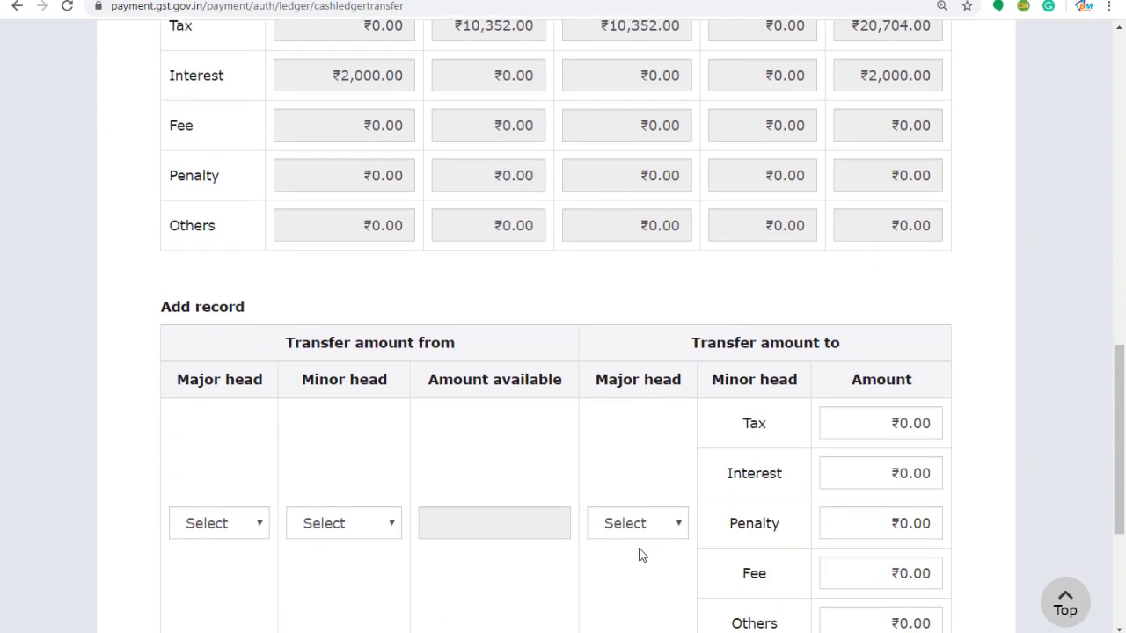
{"action": "scroll", "coordinate": [730, 533], "scroll_direction": "down", "scroll_amount": 2}
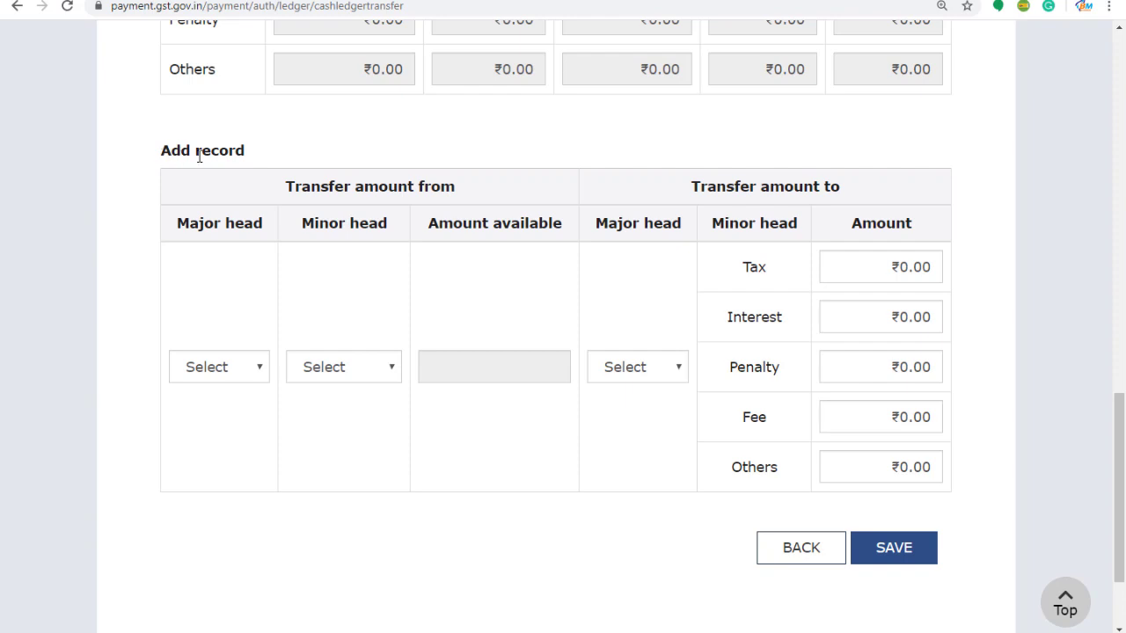
{"action": "scroll", "coordinate": [162, 95], "scroll_direction": "down", "scroll_amount": 1}
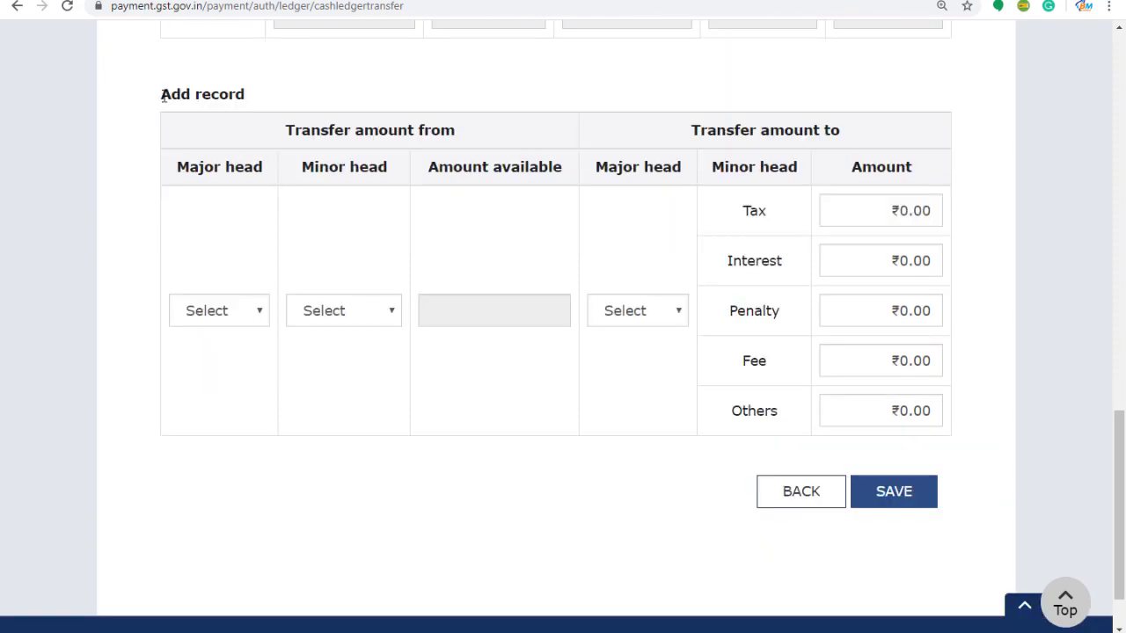
{"action": "left_click_drag", "start_coordinate": [162, 97], "coordinate": [247, 93]}
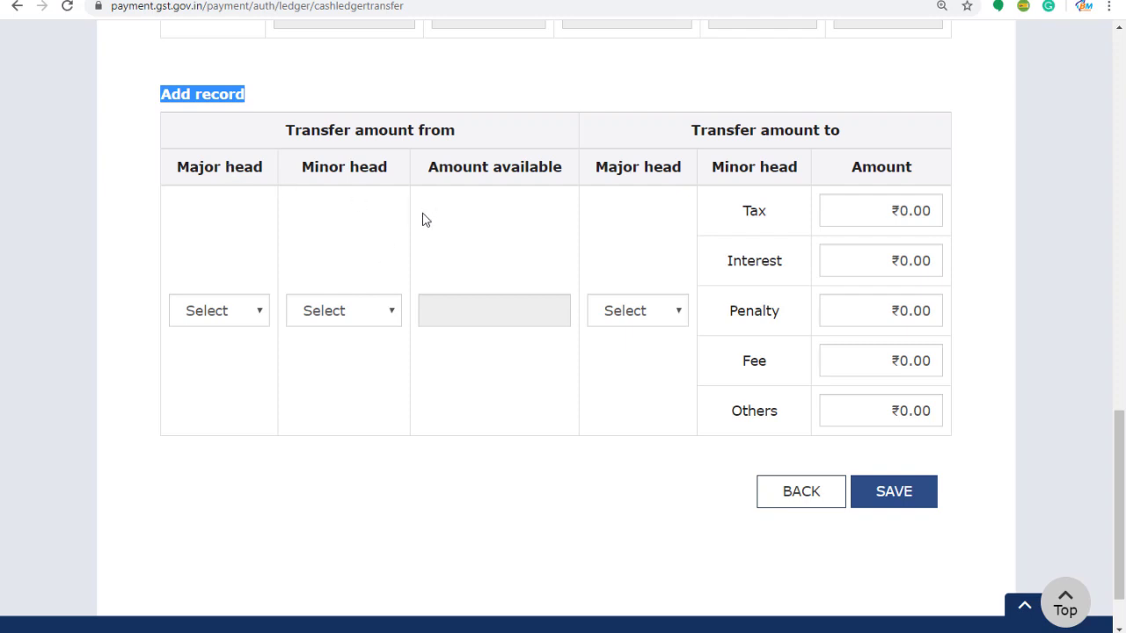
{"action": "left_click", "coordinate": [221, 255]}
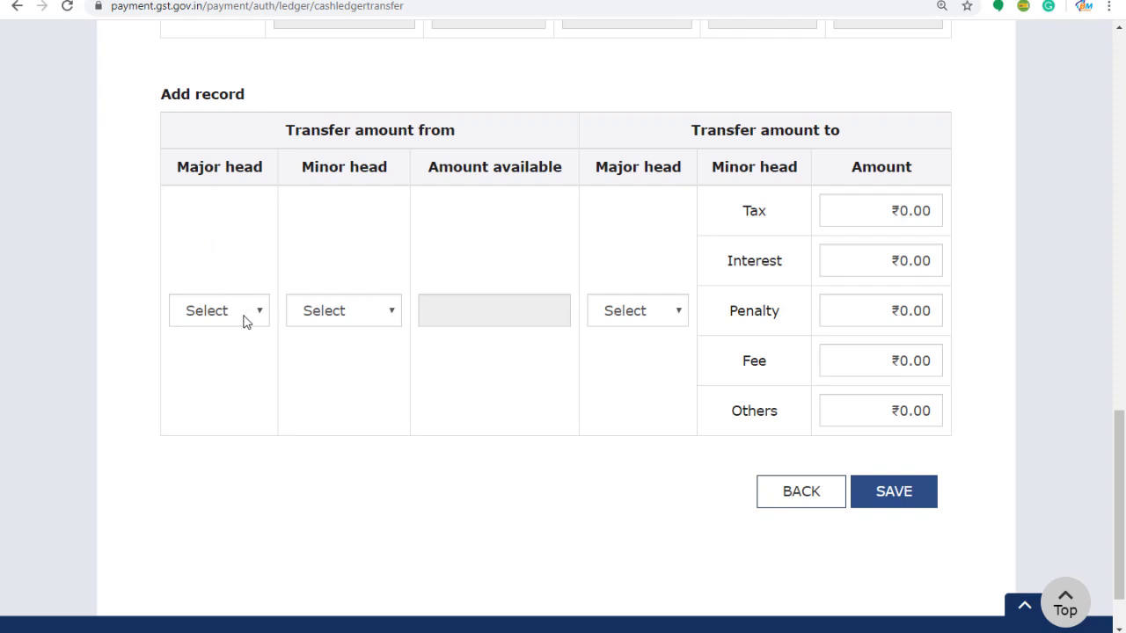
Set the record's transfer source to major head CGST and minor head Tax.
{"action": "left_click", "coordinate": [252, 313]}
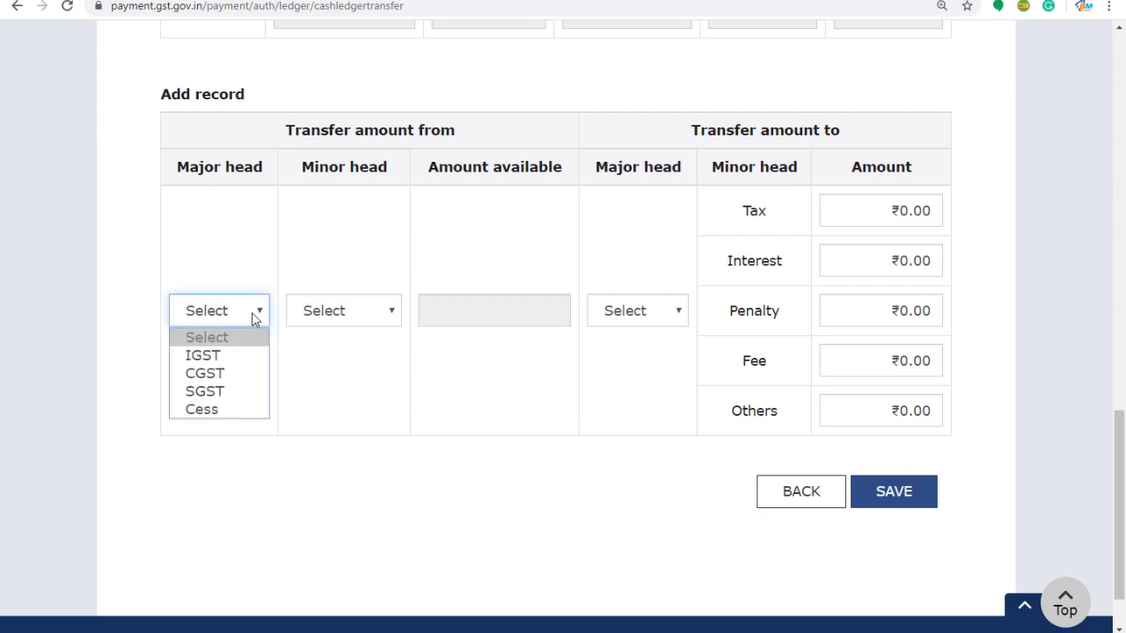
{"action": "left_click", "coordinate": [214, 380]}
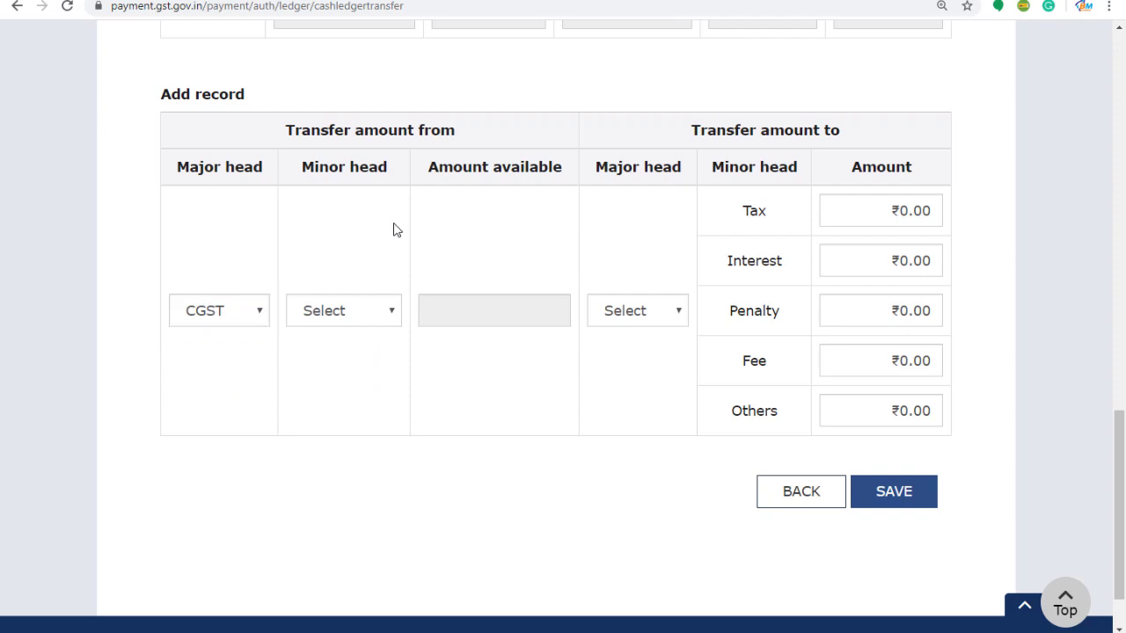
{"action": "left_click", "coordinate": [361, 317]}
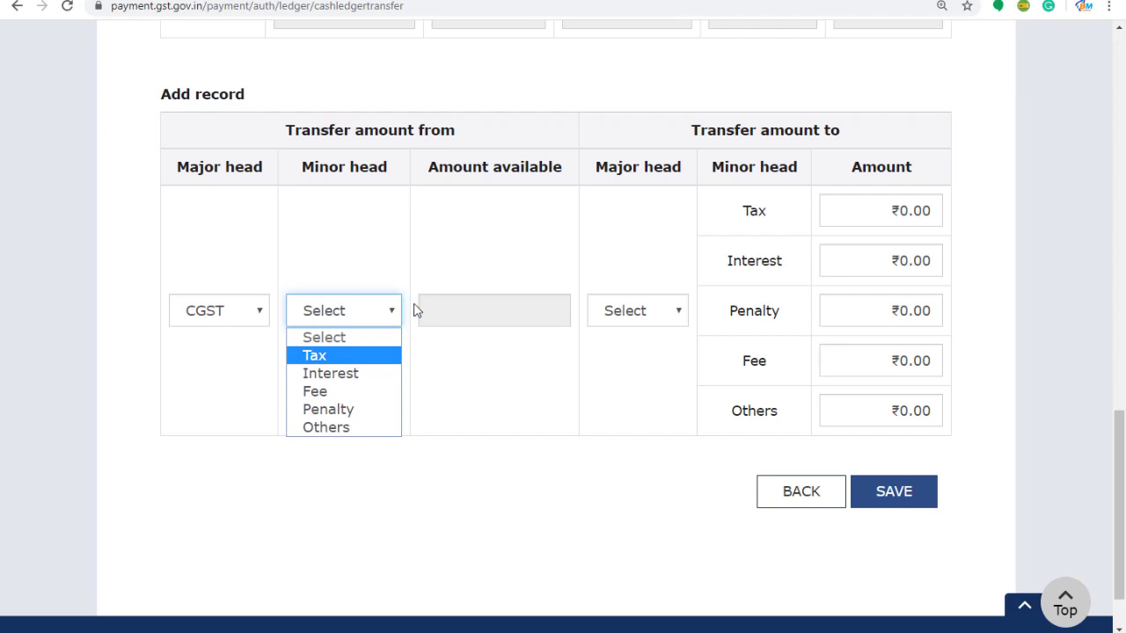
{"action": "left_click", "coordinate": [361, 355]}
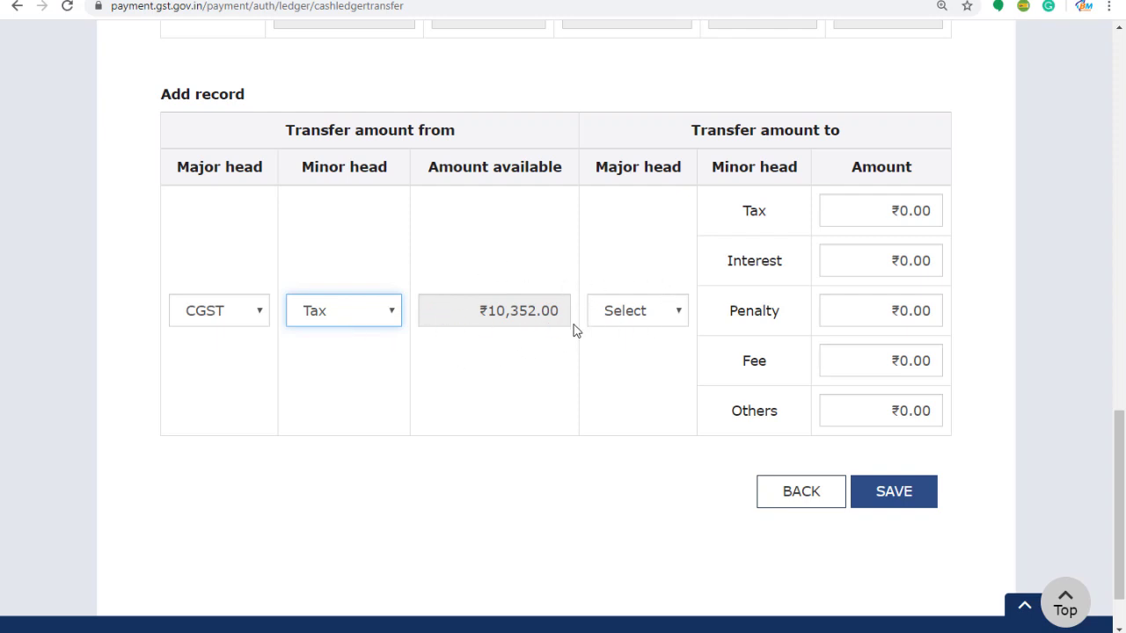
Set the transfer destination to major head IGST with a Tax amount of 8352, then save and confirm the record.
{"action": "left_click", "coordinate": [666, 322]}
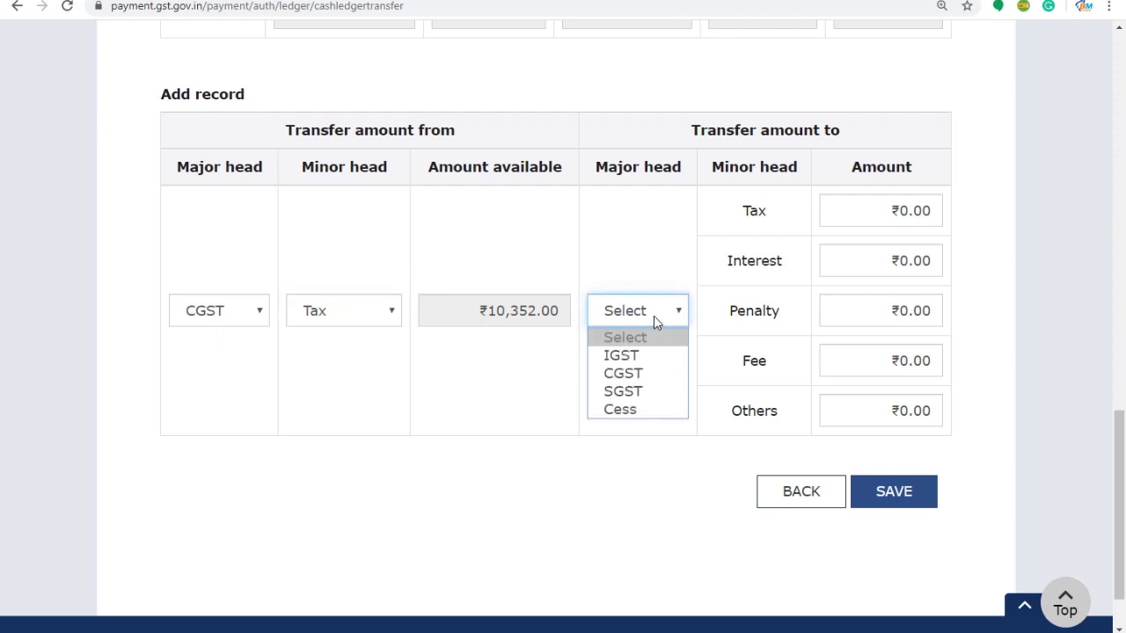
{"action": "left_click", "coordinate": [647, 356]}
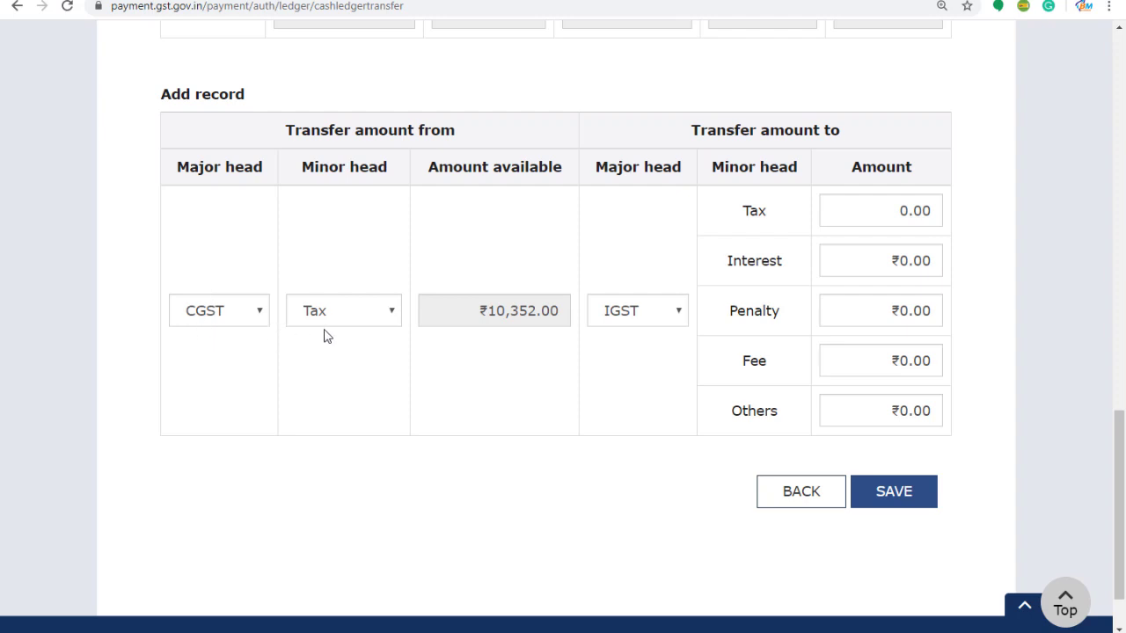
{"action": "left_click", "coordinate": [886, 213]}
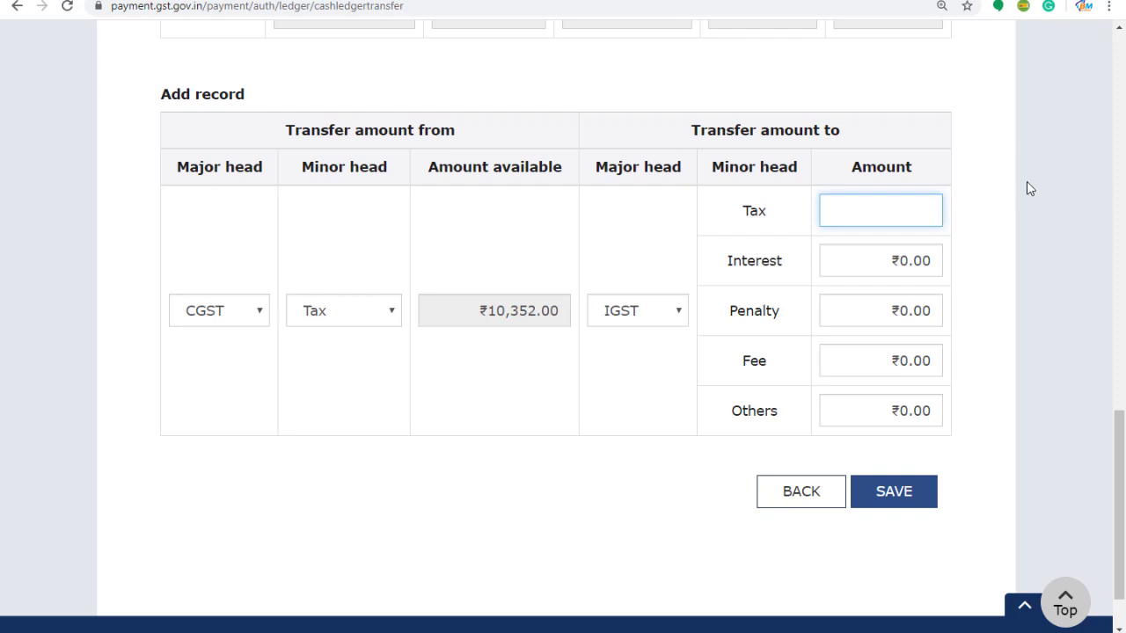
{"action": "type", "text": "8352"}
{"action": "left_click", "coordinate": [775, 354]}
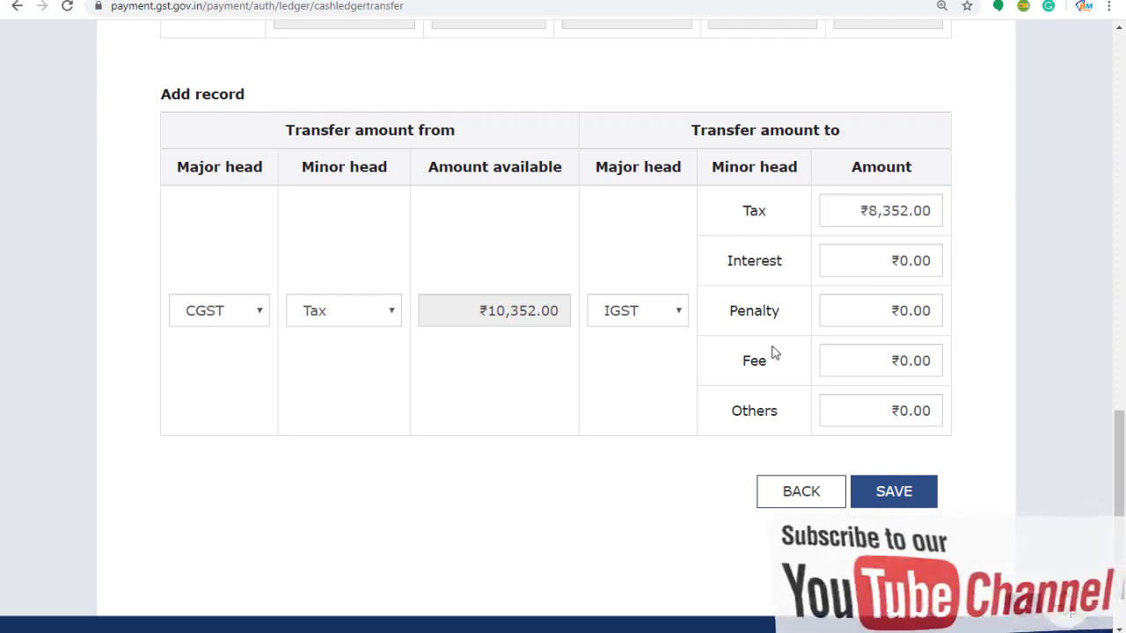
{"action": "left_click", "coordinate": [893, 495]}
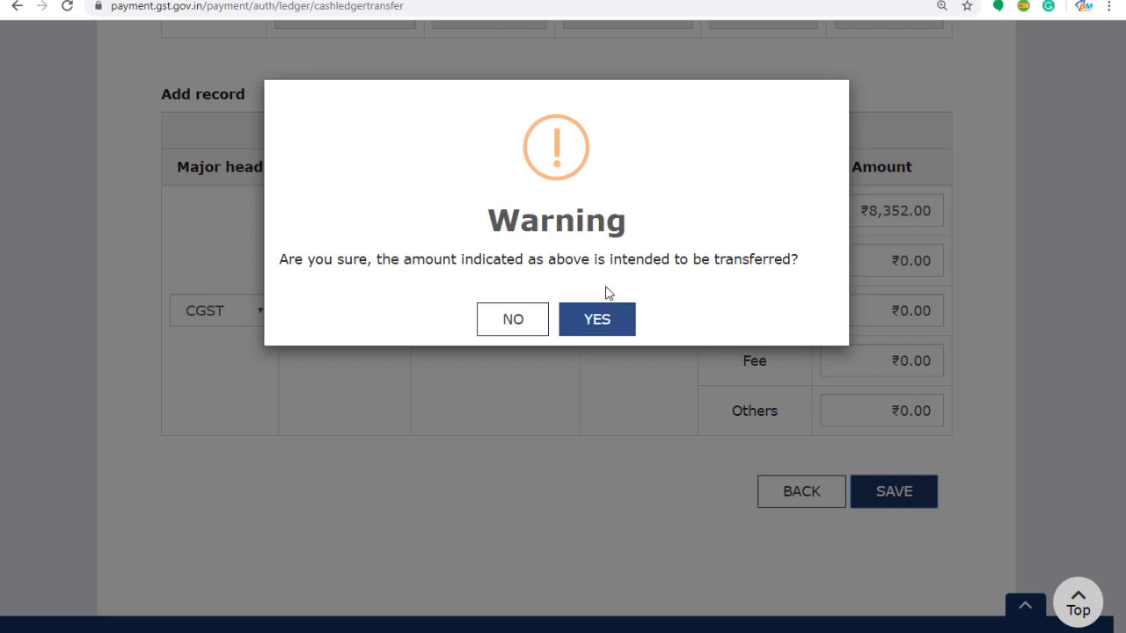
{"action": "left_click", "coordinate": [599, 325]}
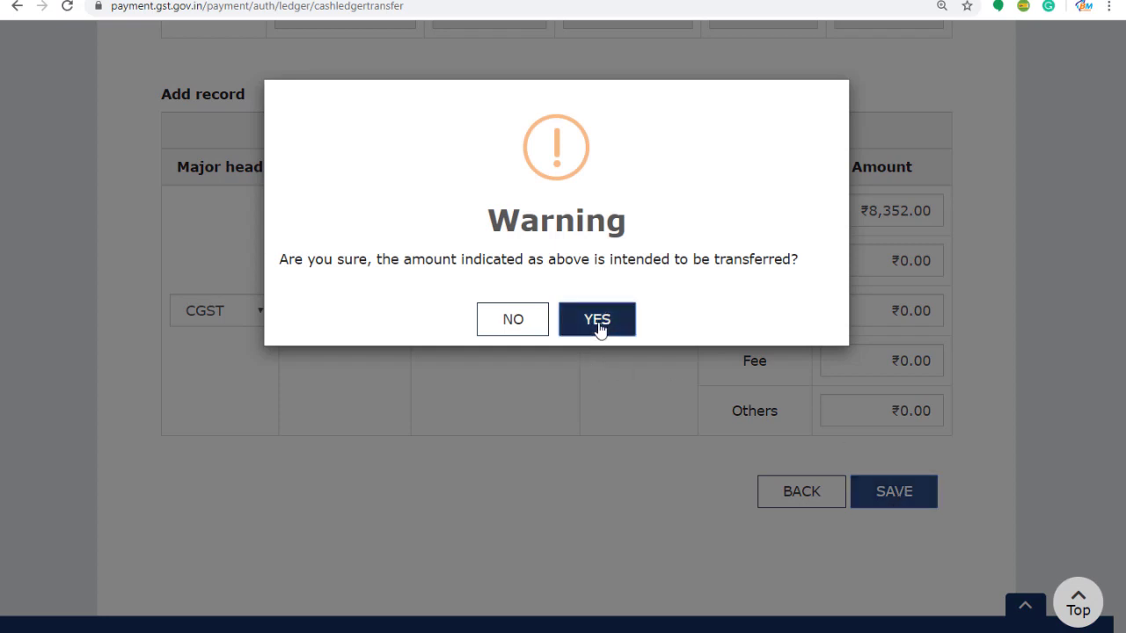
Check the minor head details of the processed CGST-to-IGST record and review the preview of the updated cash ledger balance.
{"action": "scroll", "coordinate": [593, 453], "scroll_direction": "down", "scroll_amount": 2}
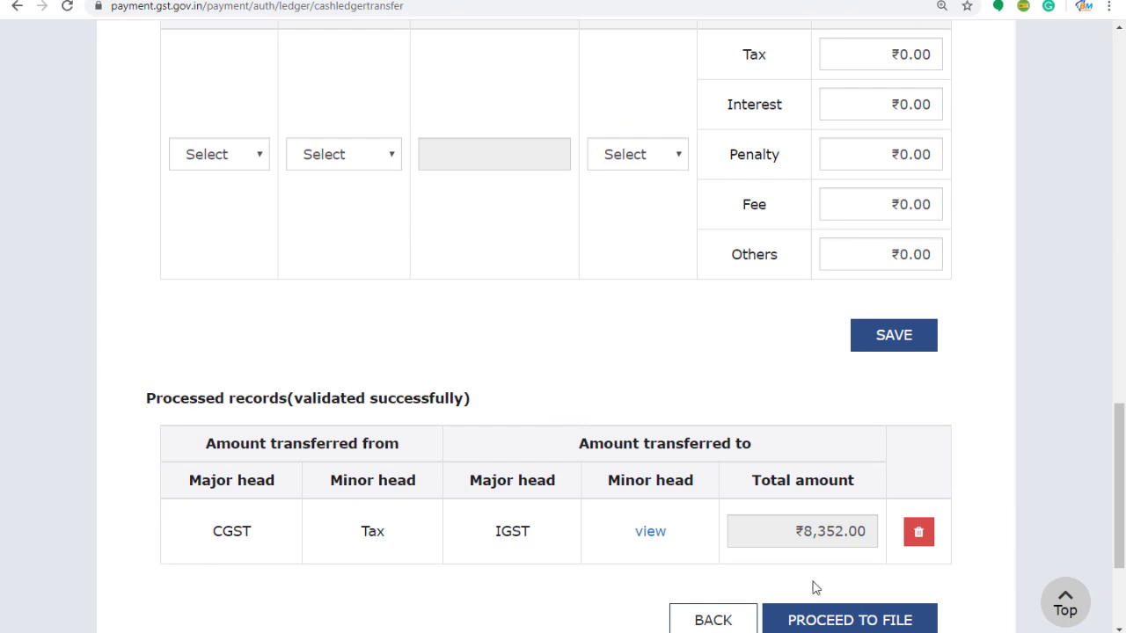
{"action": "left_click", "coordinate": [649, 534]}
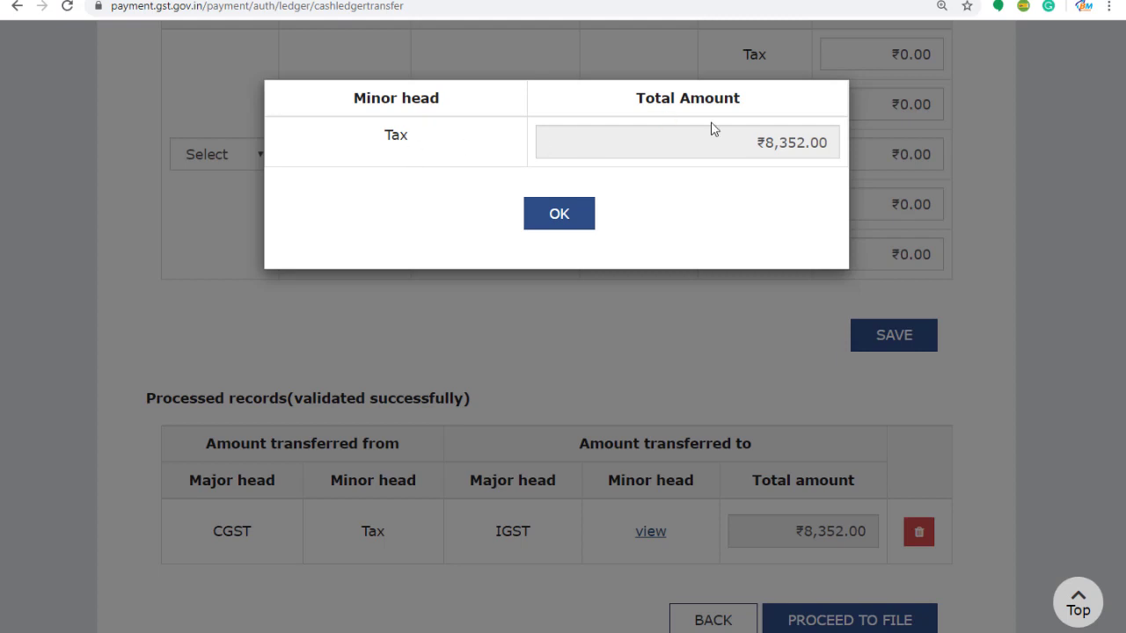
{"action": "left_click", "coordinate": [569, 220]}
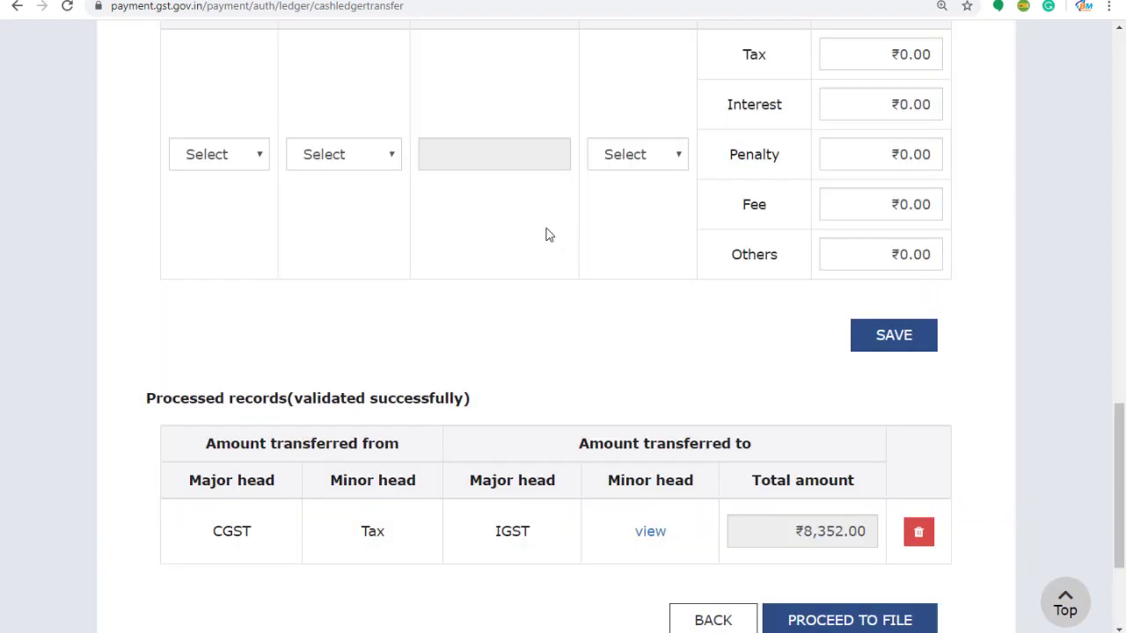
{"action": "scroll", "coordinate": [735, 512], "scroll_direction": "up", "scroll_amount": 2}
{"action": "scroll", "coordinate": [735, 512], "scroll_direction": "up", "scroll_amount": 9}
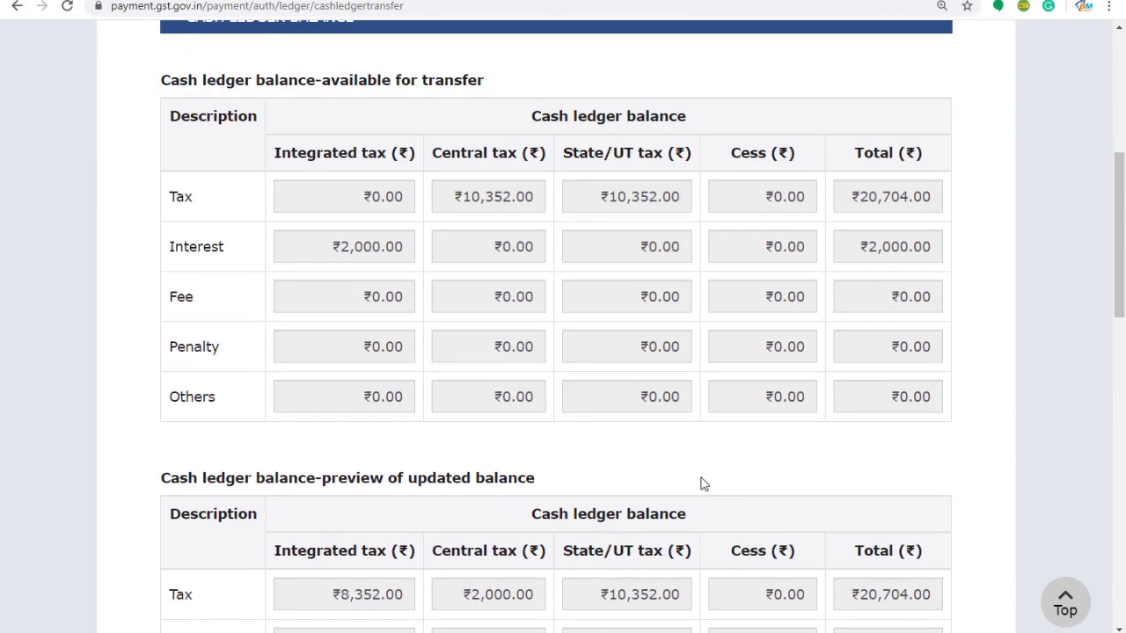
{"action": "scroll", "coordinate": [703, 483], "scroll_direction": "down", "scroll_amount": 2}
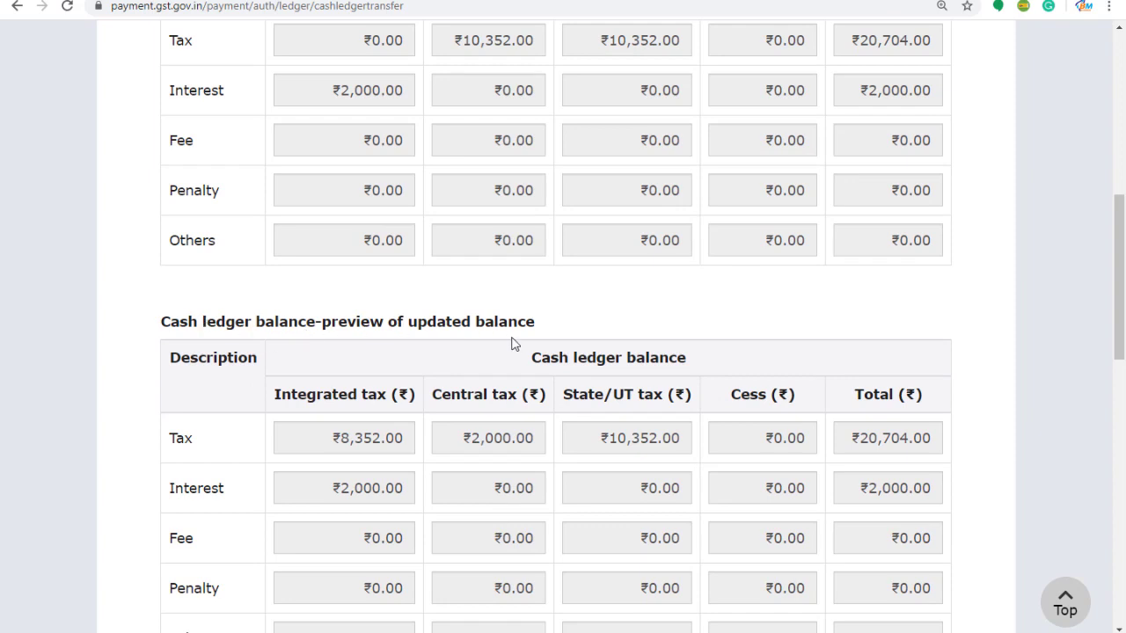
{"action": "scroll", "coordinate": [498, 350], "scroll_direction": "down", "scroll_amount": 2}
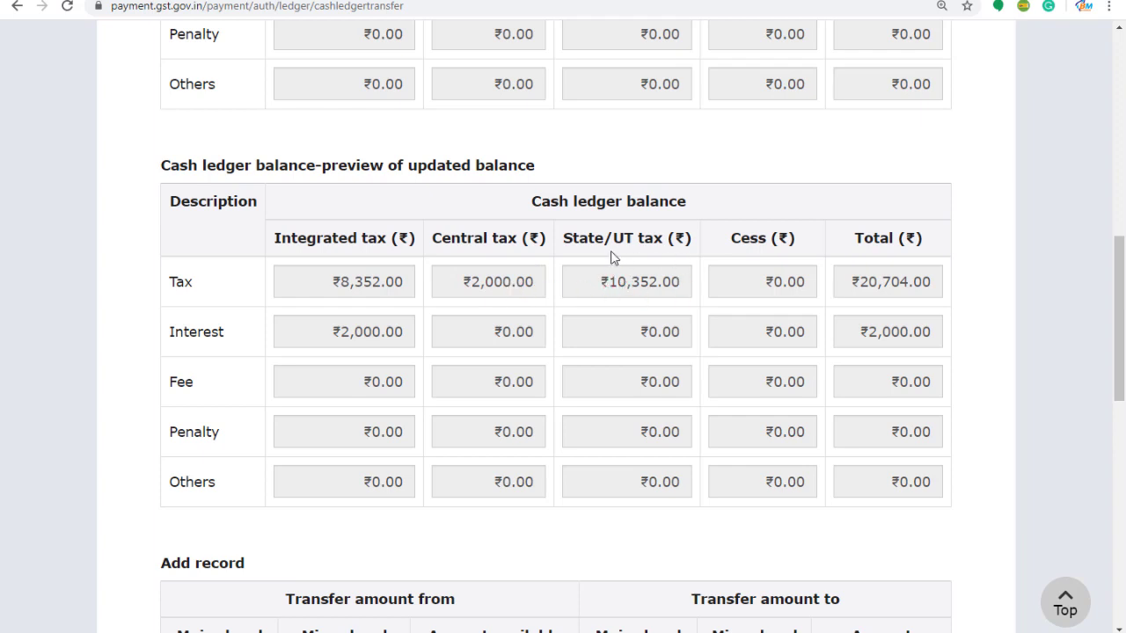
Set the transfer source of a second record to major head CGST and minor head Tax.
{"action": "scroll", "coordinate": [753, 437], "scroll_direction": "down", "scroll_amount": 5}
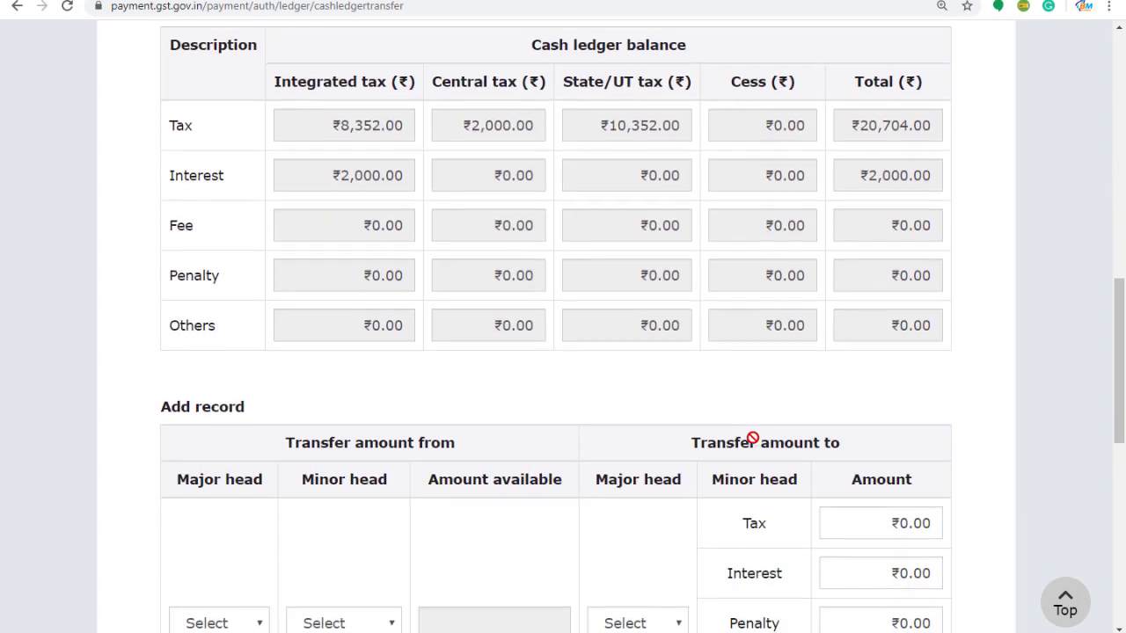
{"action": "scroll", "coordinate": [722, 417], "scroll_direction": "up", "scroll_amount": 1}
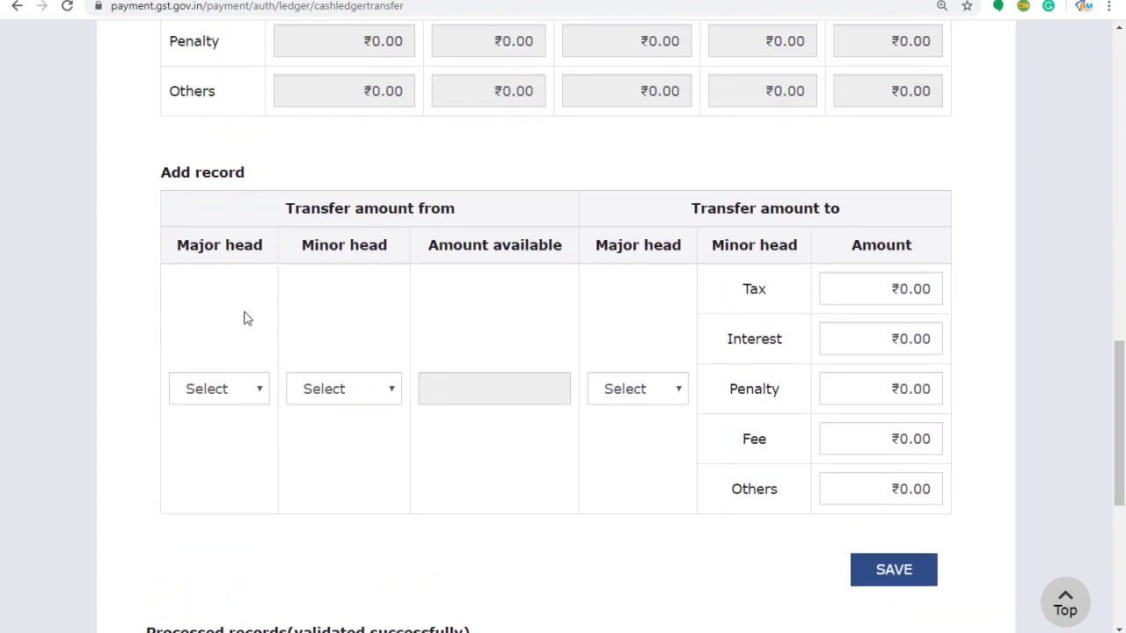
{"action": "left_click", "coordinate": [235, 392]}
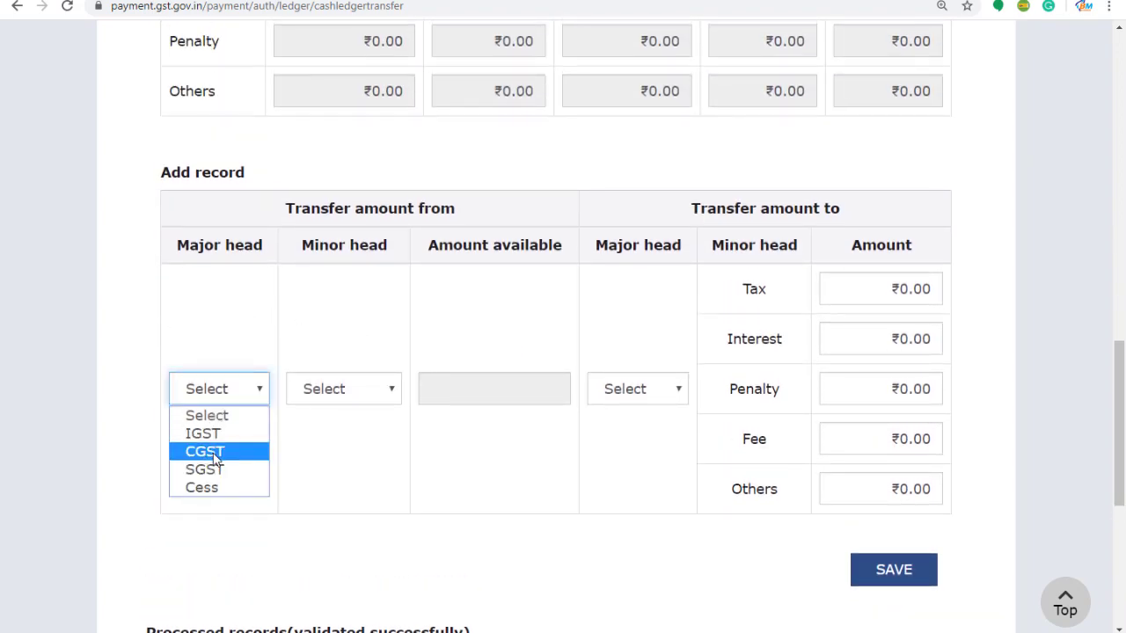
{"action": "left_click", "coordinate": [215, 453]}
{"action": "left_click", "coordinate": [385, 390]}
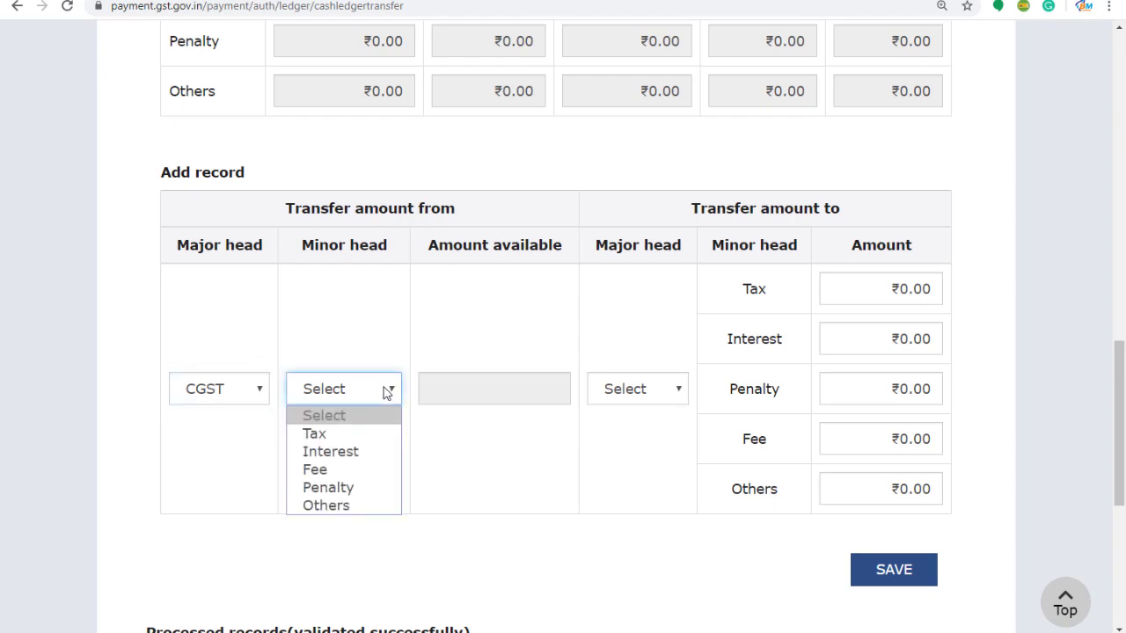
{"action": "left_click", "coordinate": [363, 440]}
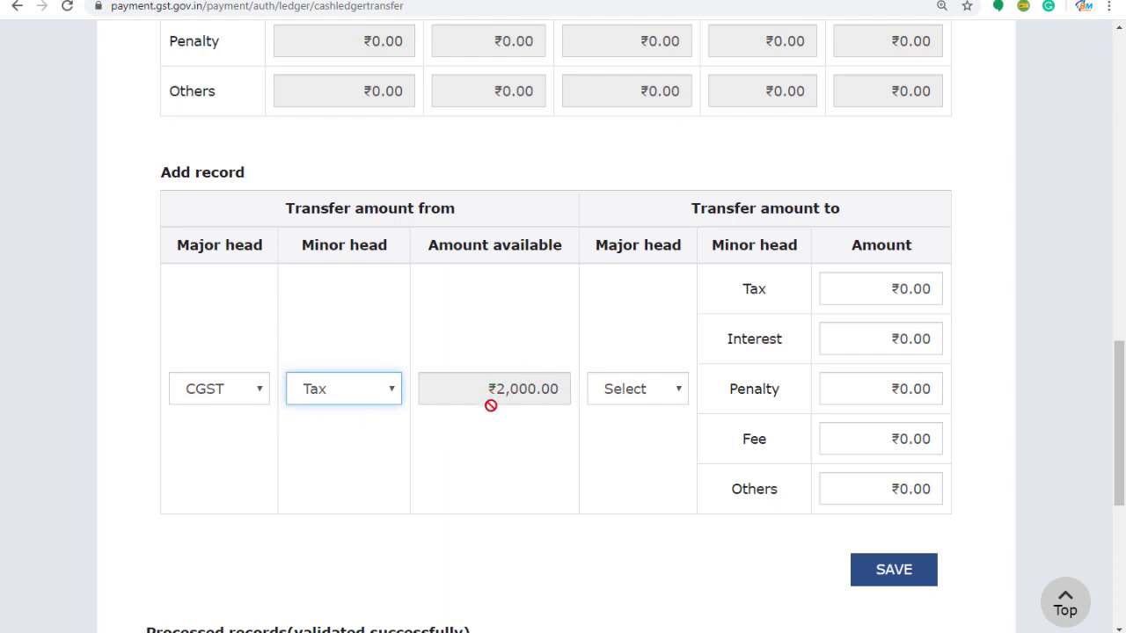
Set the second record's destination to major head CGST with a Fee amount of 2000, then save and confirm it.
{"action": "left_click", "coordinate": [655, 396]}
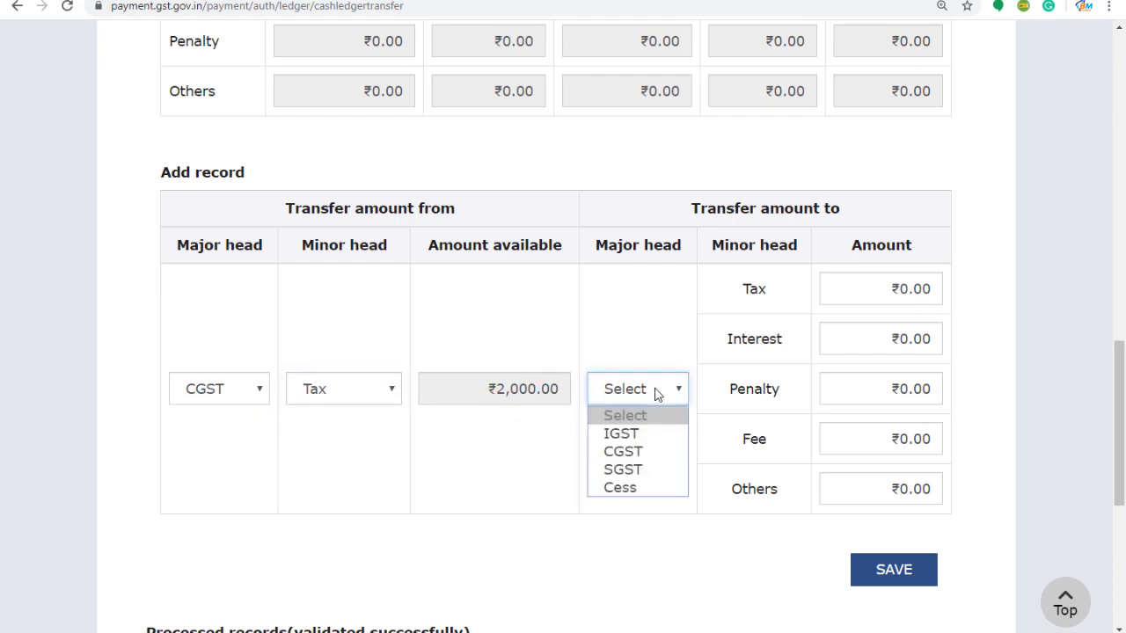
{"action": "left_click", "coordinate": [653, 452]}
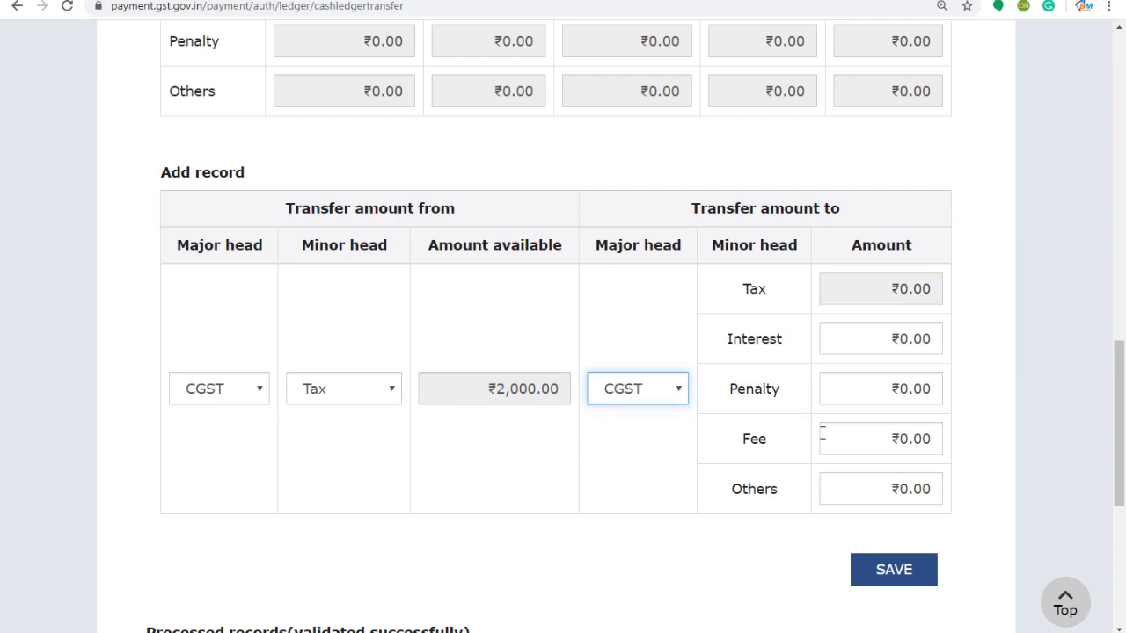
{"action": "left_click", "coordinate": [933, 436]}
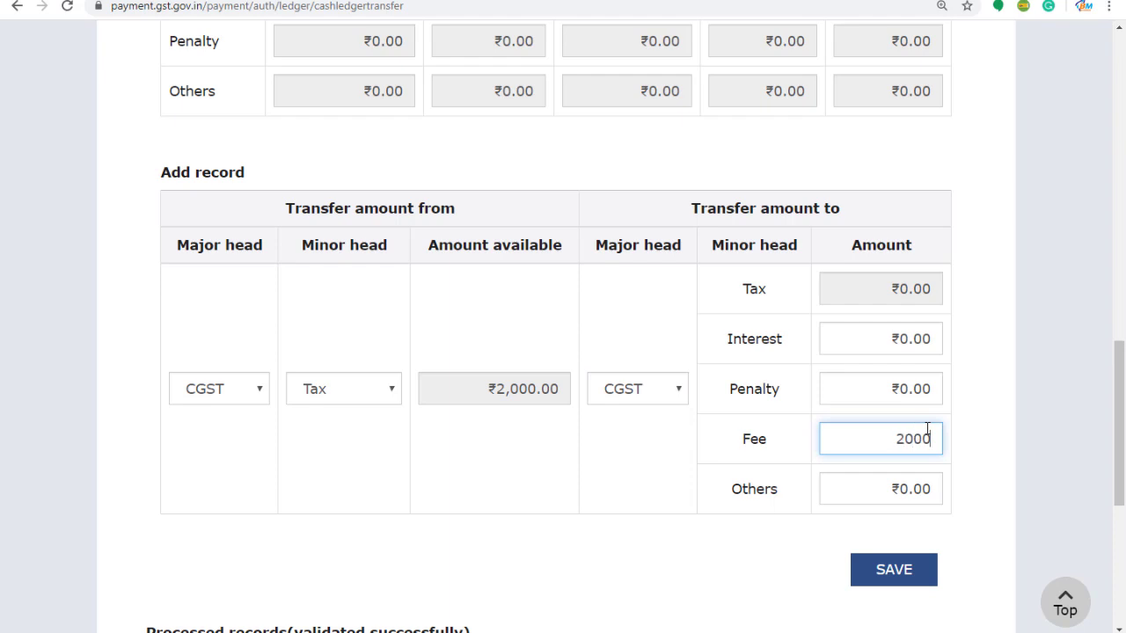
{"action": "left_click", "coordinate": [774, 483]}
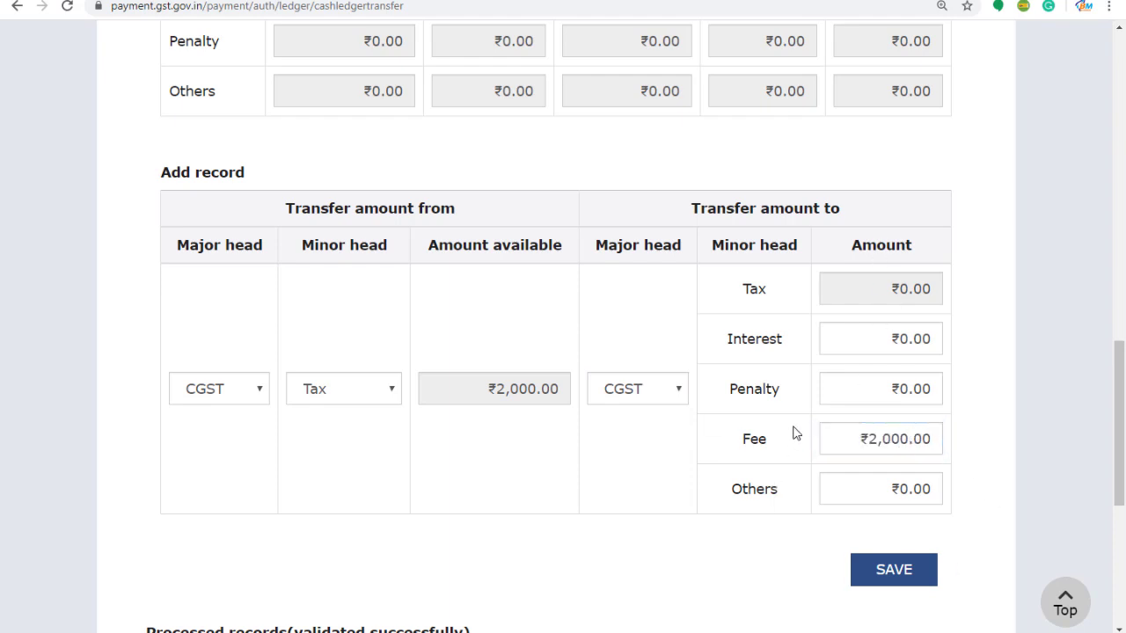
{"action": "left_click", "coordinate": [897, 571]}
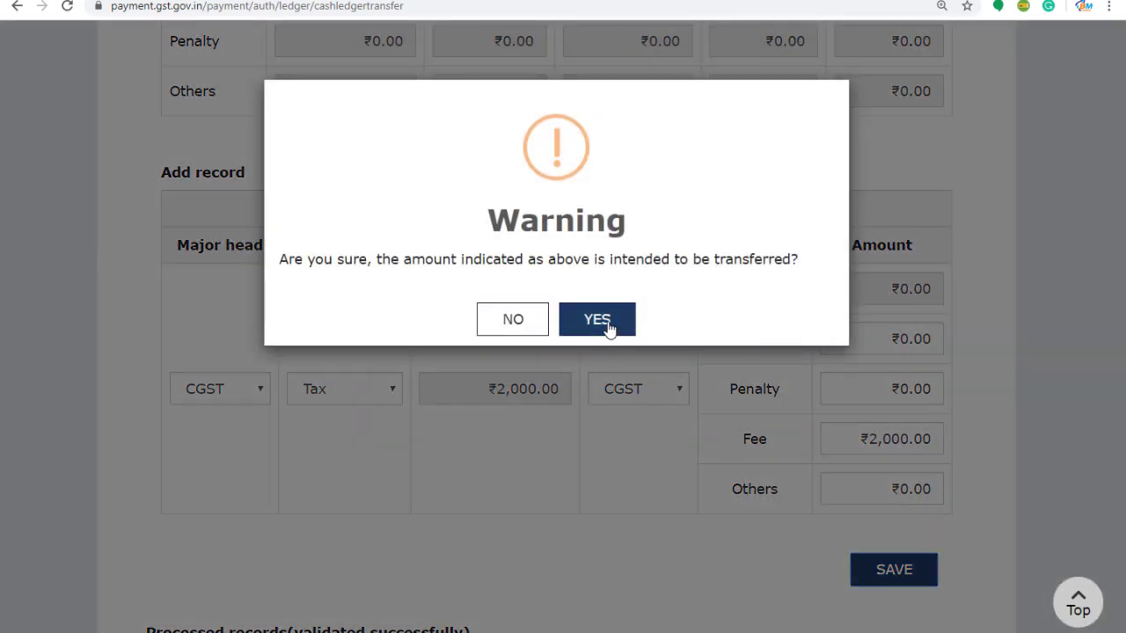
{"action": "left_click", "coordinate": [607, 324]}
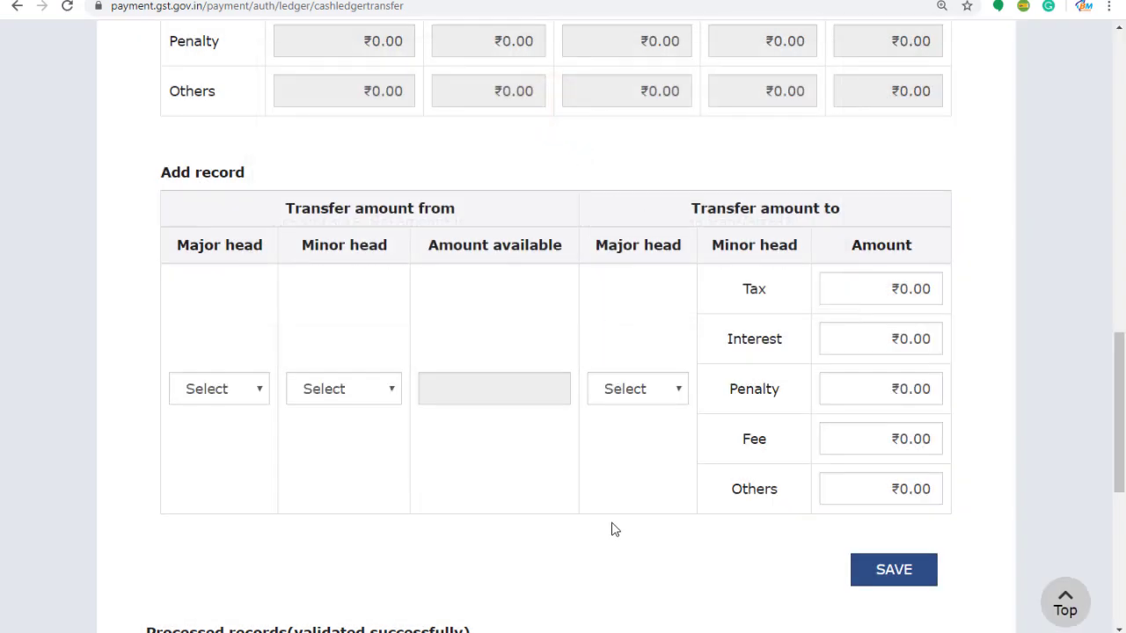
Review both processed records, view the CGST-to-CGST record's minor head details, and examine the updated cash ledger balance preview.
{"action": "scroll", "coordinate": [614, 528], "scroll_direction": "down", "scroll_amount": 3}
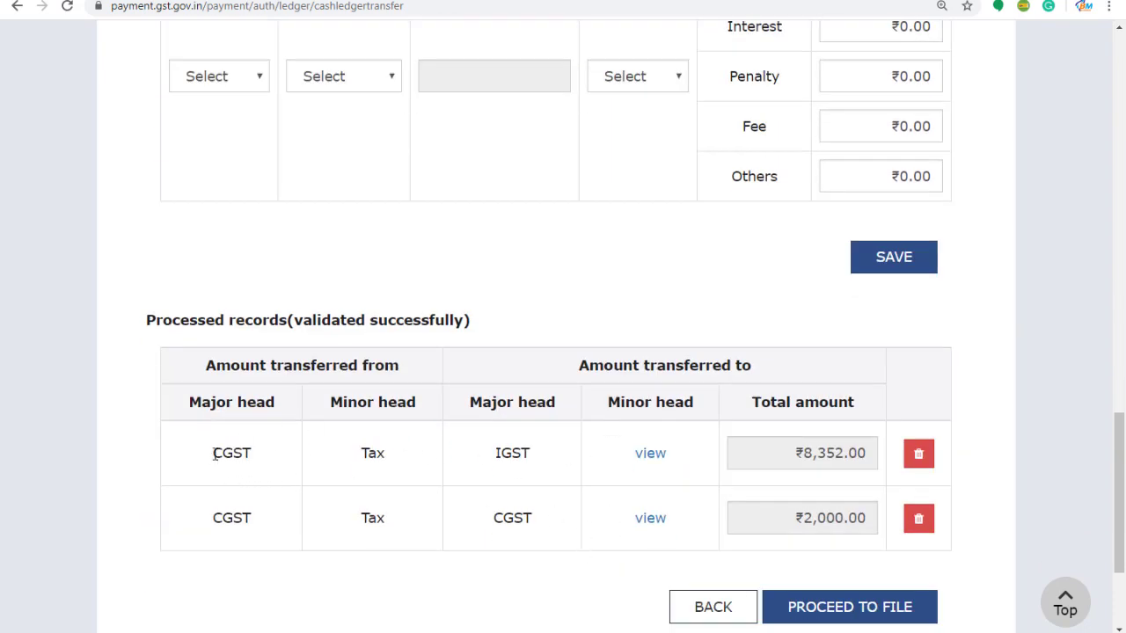
{"action": "left_click_drag", "start_coordinate": [214, 454], "coordinate": [318, 461]}
{"action": "left_click_drag", "start_coordinate": [496, 453], "coordinate": [521, 454]}
{"action": "left_click_drag", "start_coordinate": [208, 521], "coordinate": [328, 526]}
{"action": "left_click_drag", "start_coordinate": [492, 519], "coordinate": [537, 518]}
{"action": "left_click", "coordinate": [658, 520]}
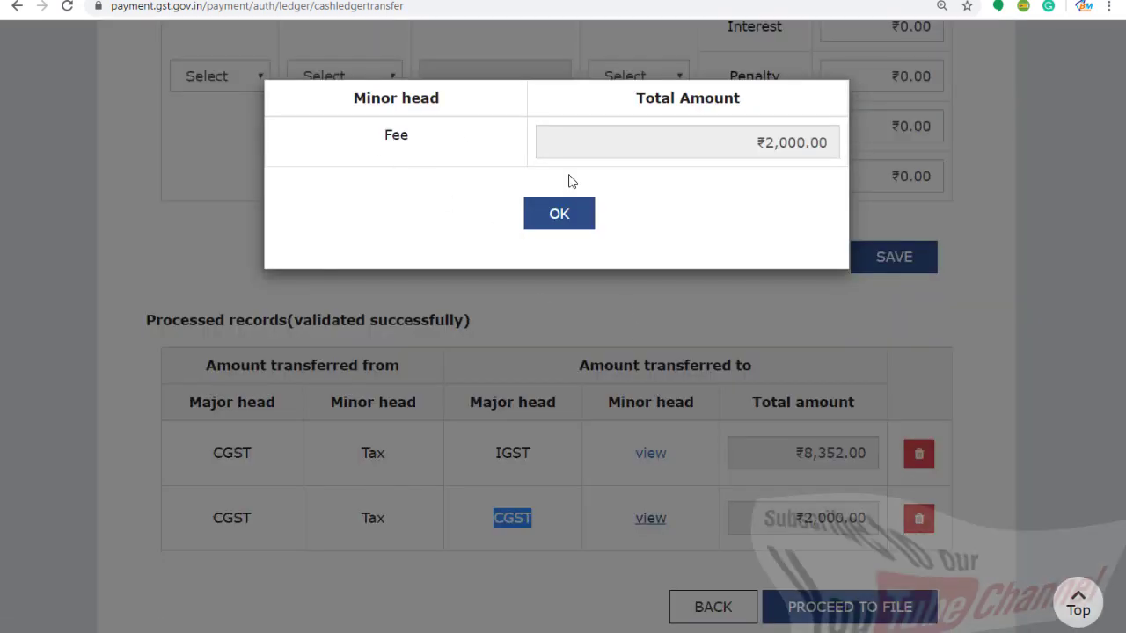
{"action": "left_click", "coordinate": [570, 217]}
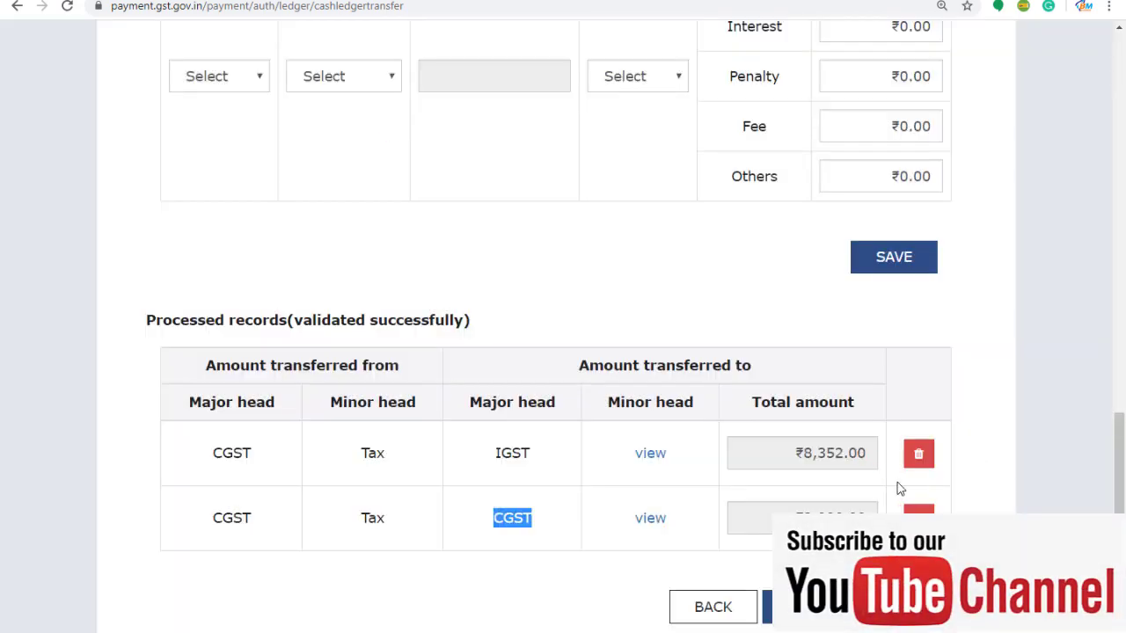
{"action": "scroll", "coordinate": [899, 483], "scroll_direction": "up", "scroll_amount": 10}
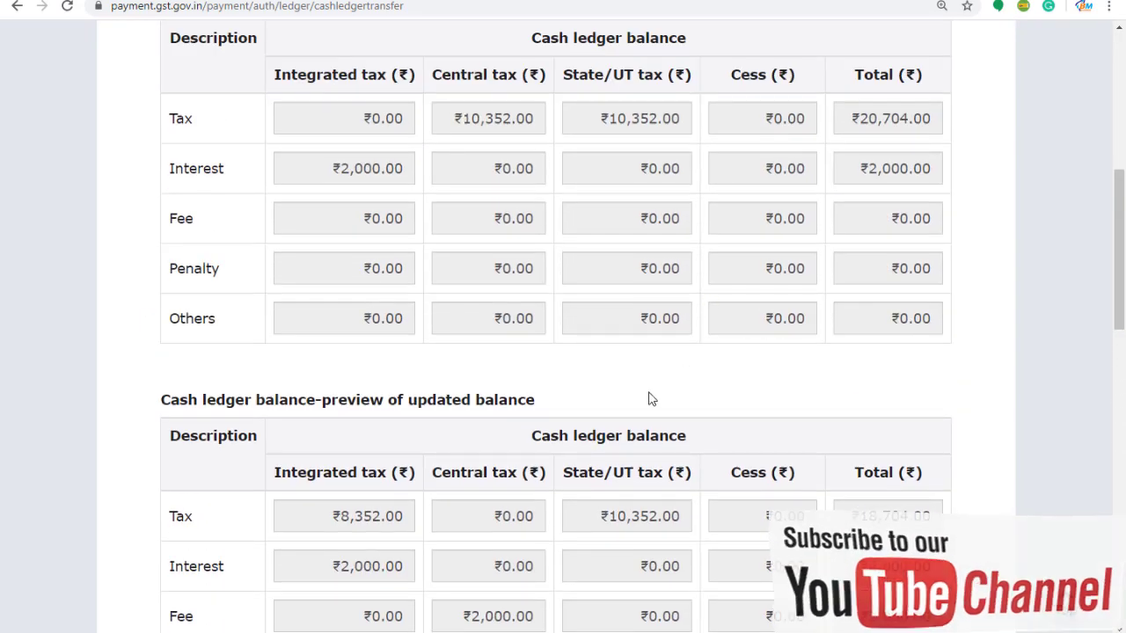
{"action": "scroll", "coordinate": [648, 397], "scroll_direction": "down", "scroll_amount": 2}
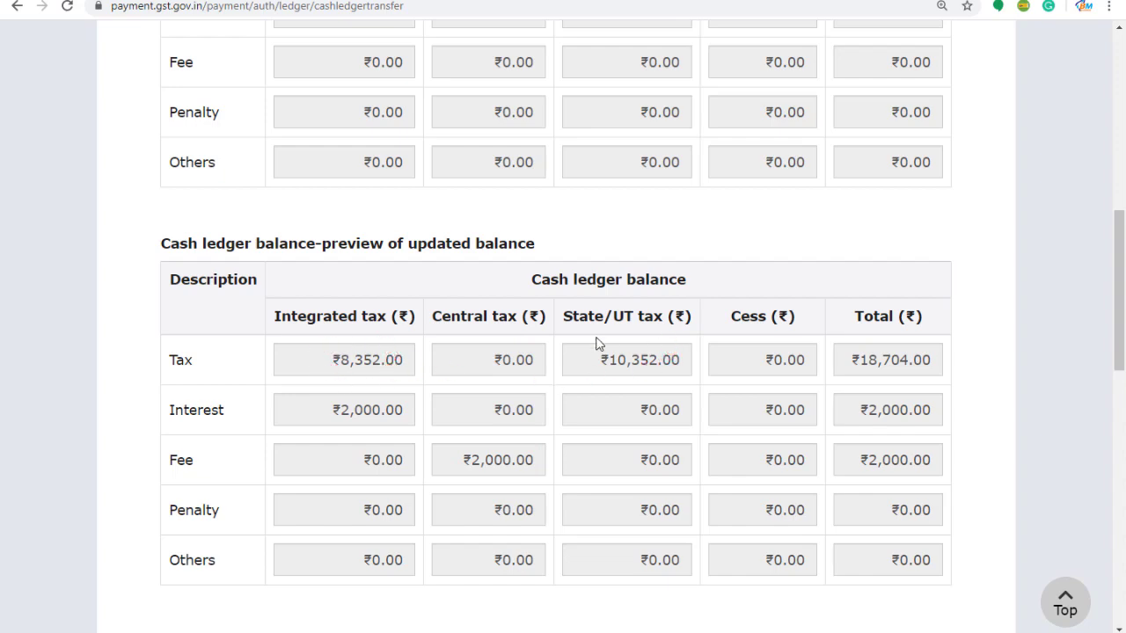
Set the transfer source of a third record to major head SGST and minor head Tax.
{"action": "scroll", "coordinate": [626, 442], "scroll_direction": "down", "scroll_amount": 7}
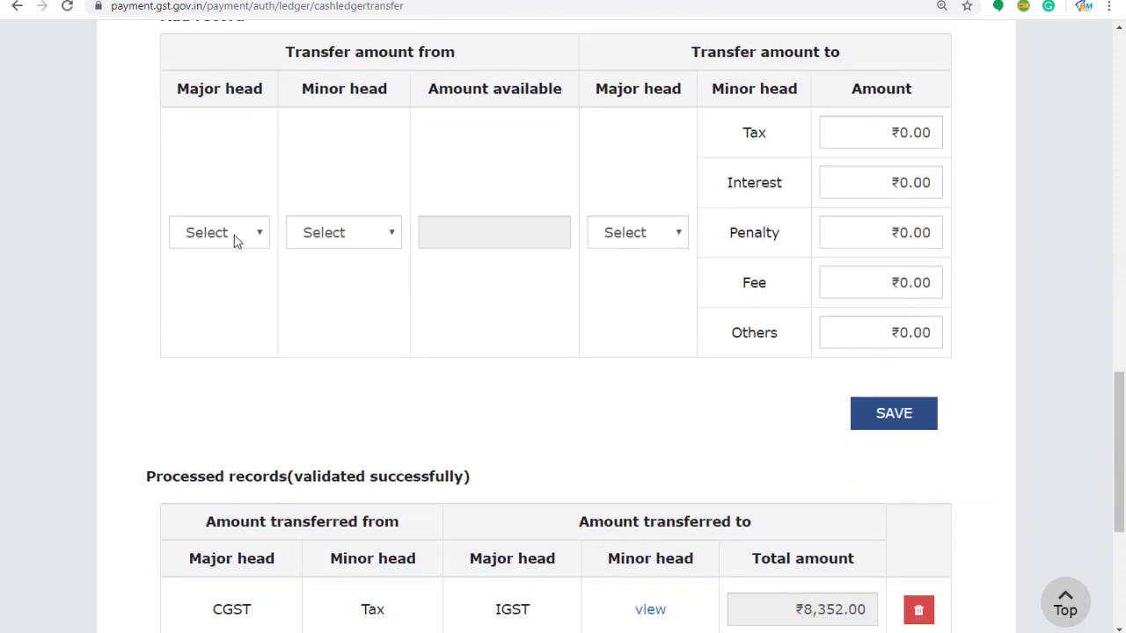
{"action": "left_click", "coordinate": [234, 241]}
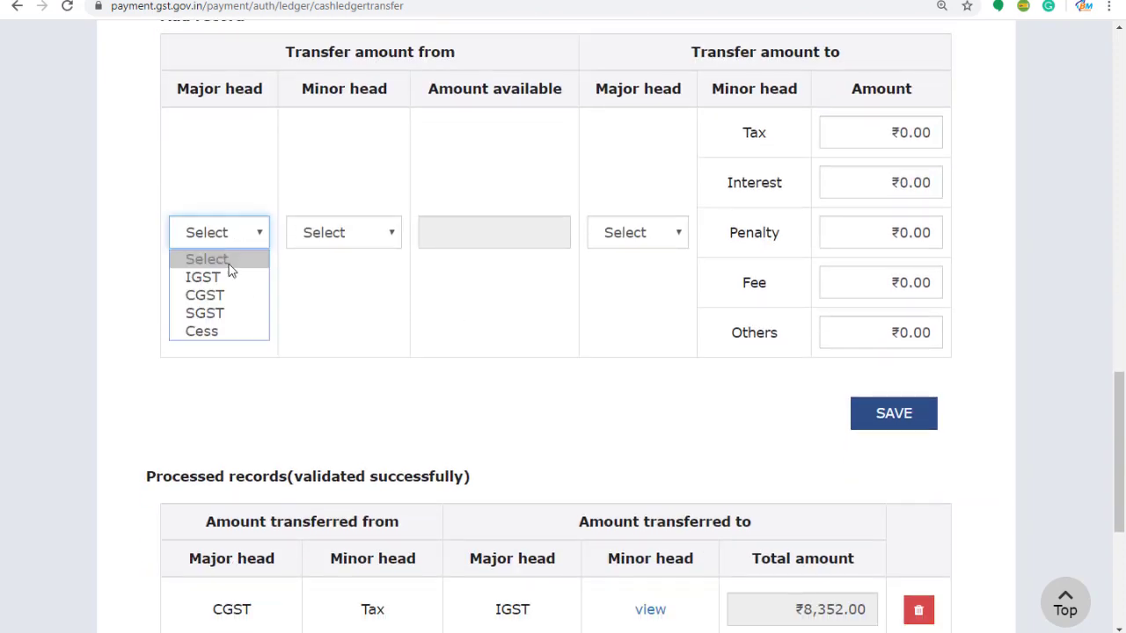
{"action": "left_click", "coordinate": [231, 317]}
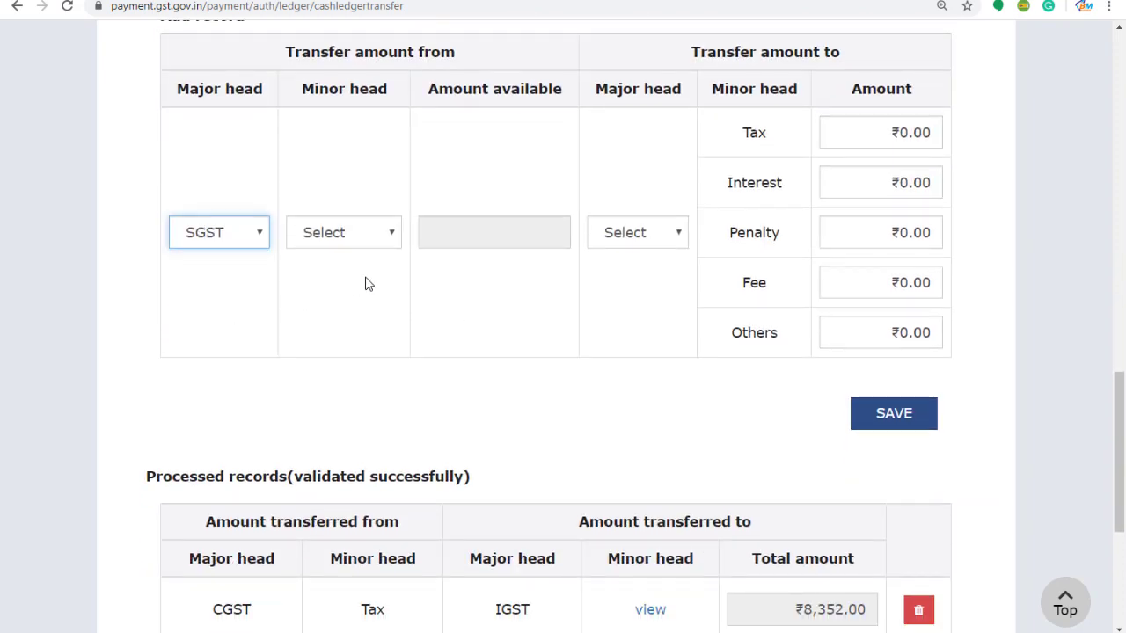
{"action": "left_click", "coordinate": [359, 238]}
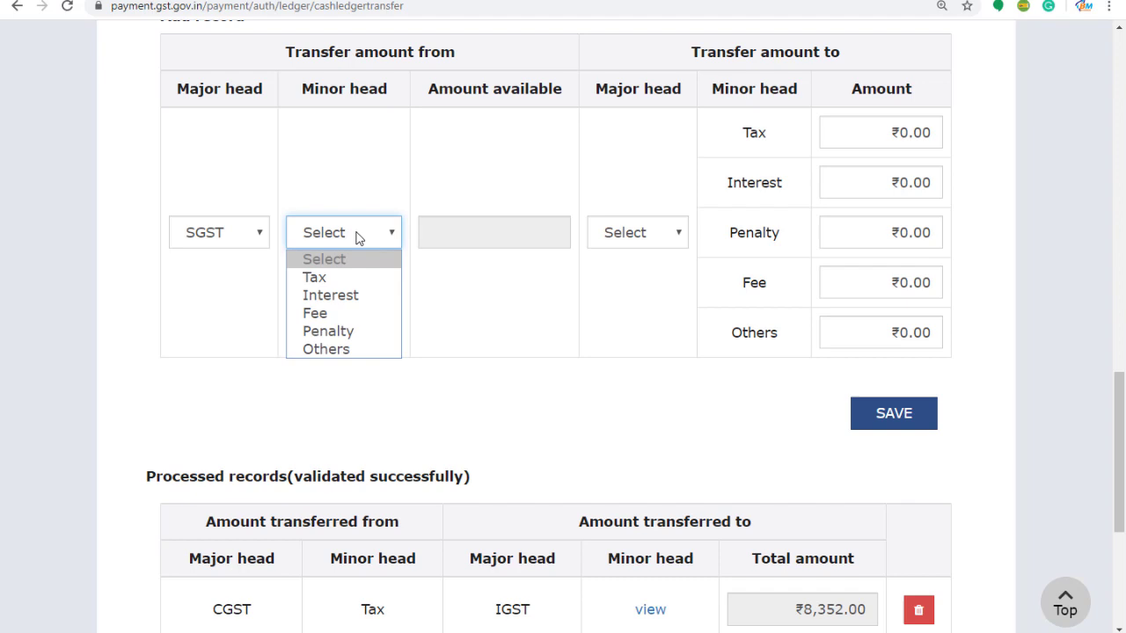
{"action": "left_click", "coordinate": [352, 278]}
Set the third record's destination to major head IGST with a Tax amount of 8352, then save and confirm it.
{"action": "left_click", "coordinate": [630, 242]}
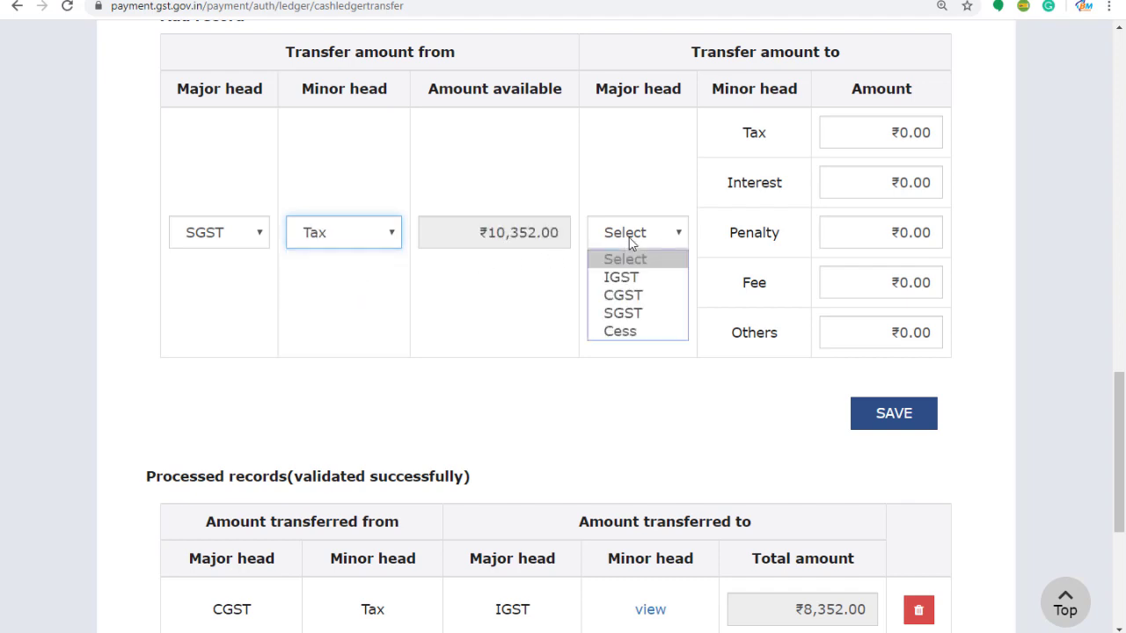
{"action": "left_click", "coordinate": [621, 277]}
{"action": "left_click", "coordinate": [892, 127]}
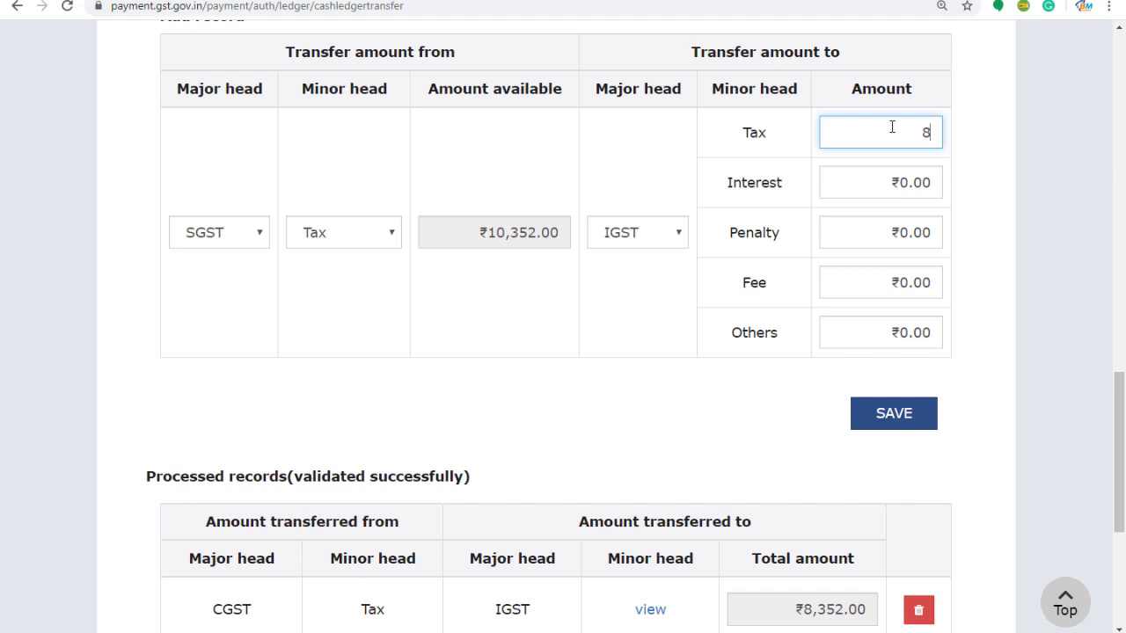
{"action": "type", "text": "8352"}
{"action": "left_click", "coordinate": [819, 417]}
{"action": "left_click", "coordinate": [899, 413]}
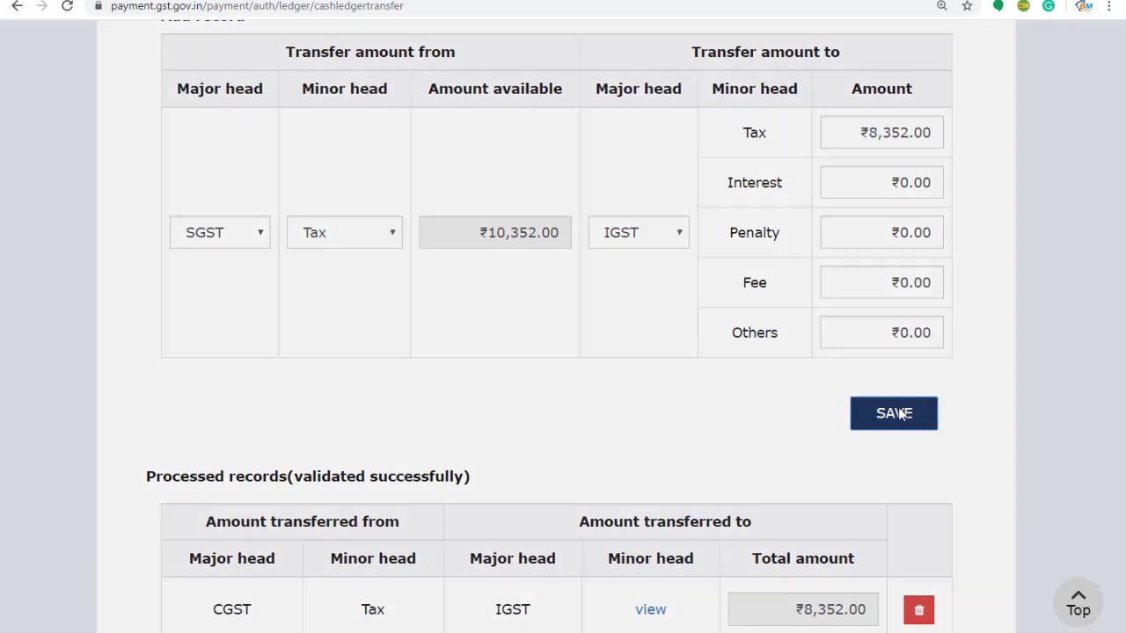
{"action": "left_click", "coordinate": [595, 322]}
Set the transfer source of a fourth record to major head SGST and minor head Tax.
{"action": "left_click", "coordinate": [232, 234]}
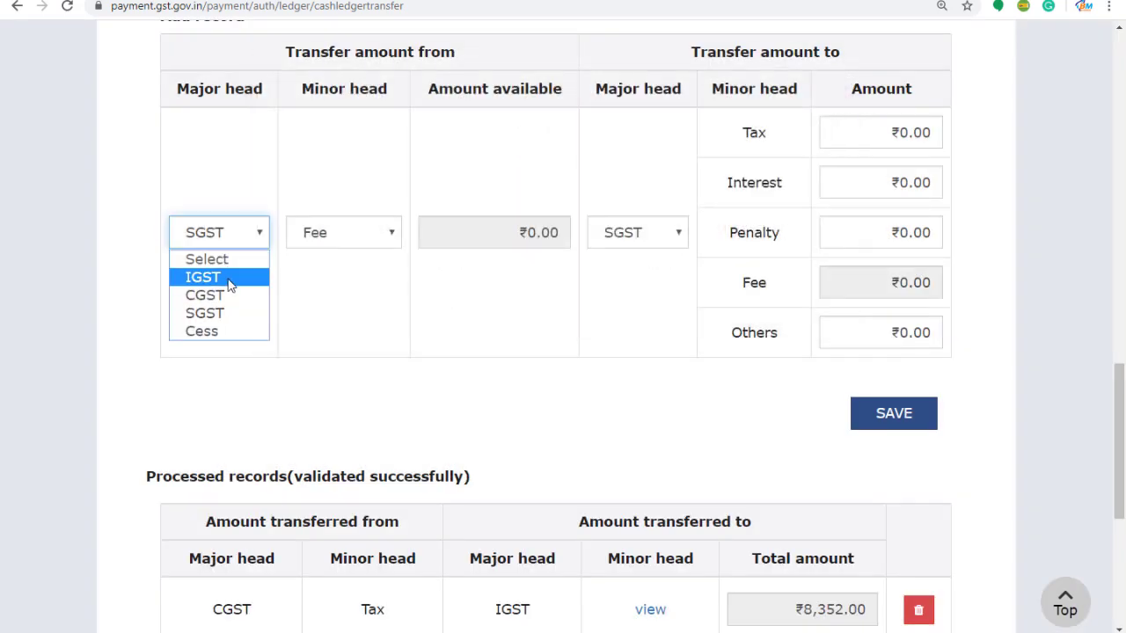
{"action": "left_click", "coordinate": [220, 320]}
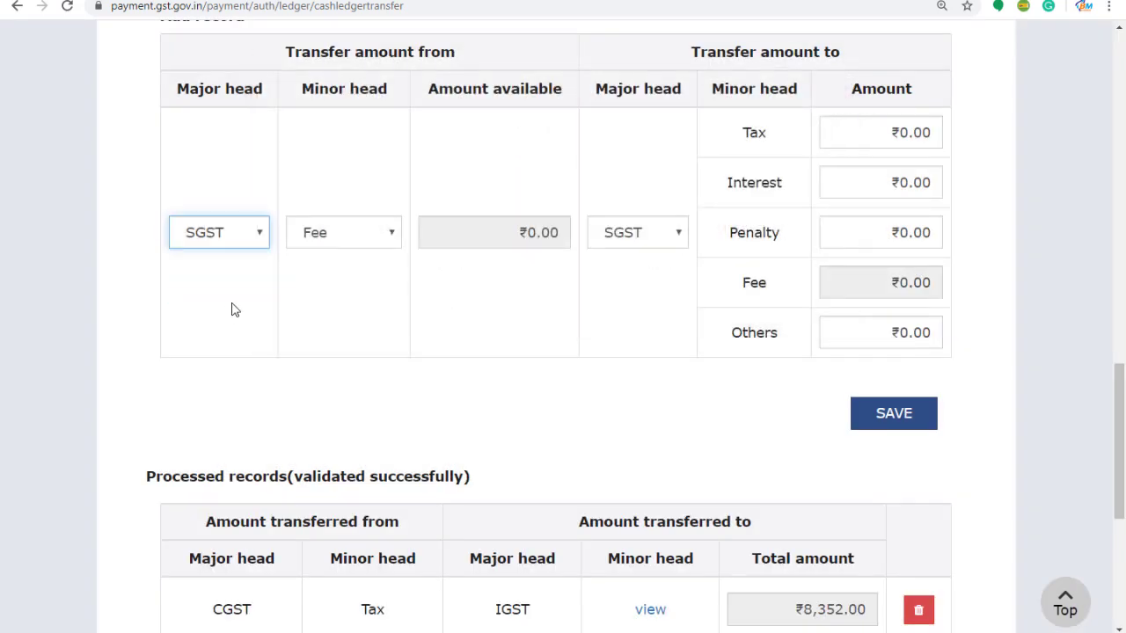
{"action": "left_click", "coordinate": [331, 239]}
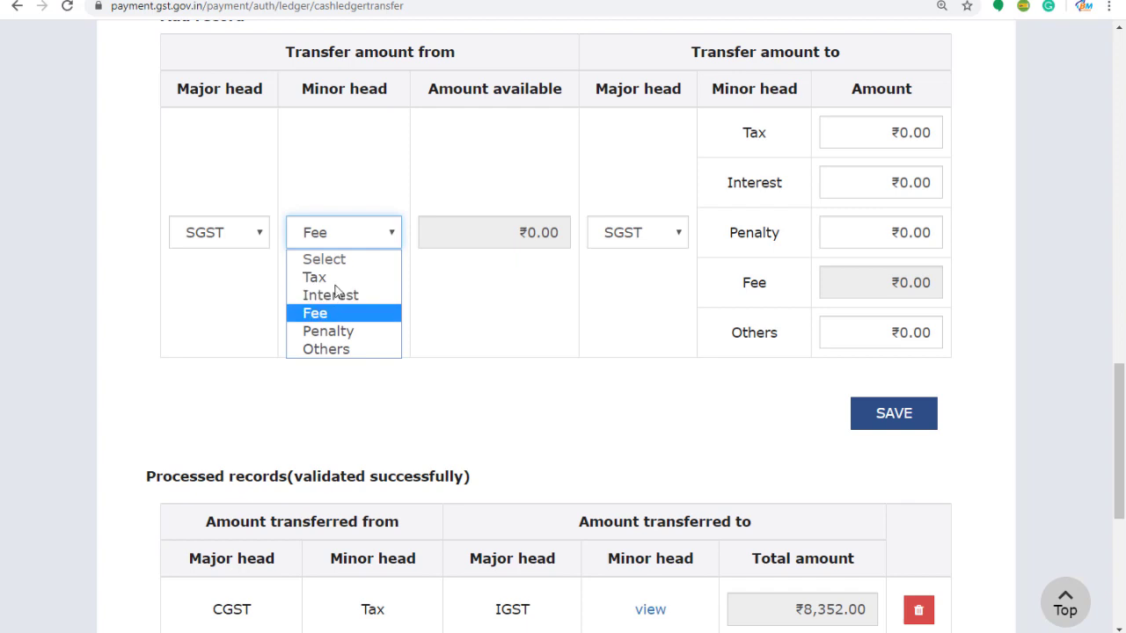
{"action": "left_click", "coordinate": [337, 280]}
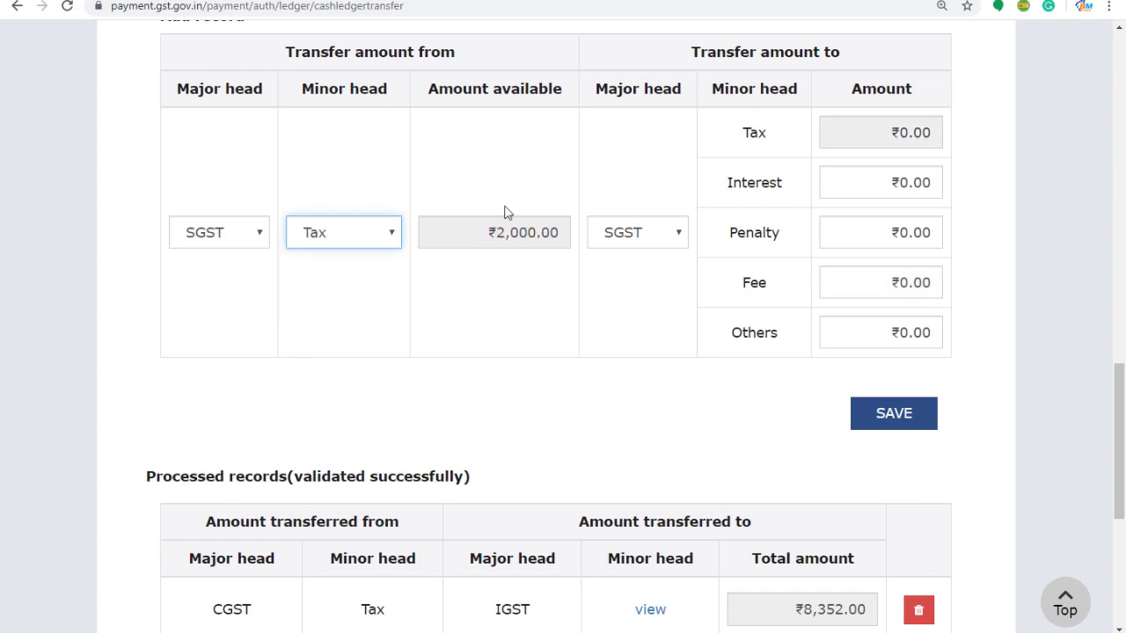
Set the fourth record's destination to major head SGST with a Fee amount of 2000, then save and confirm it.
{"action": "left_click", "coordinate": [653, 239]}
{"action": "left_click", "coordinate": [655, 314]}
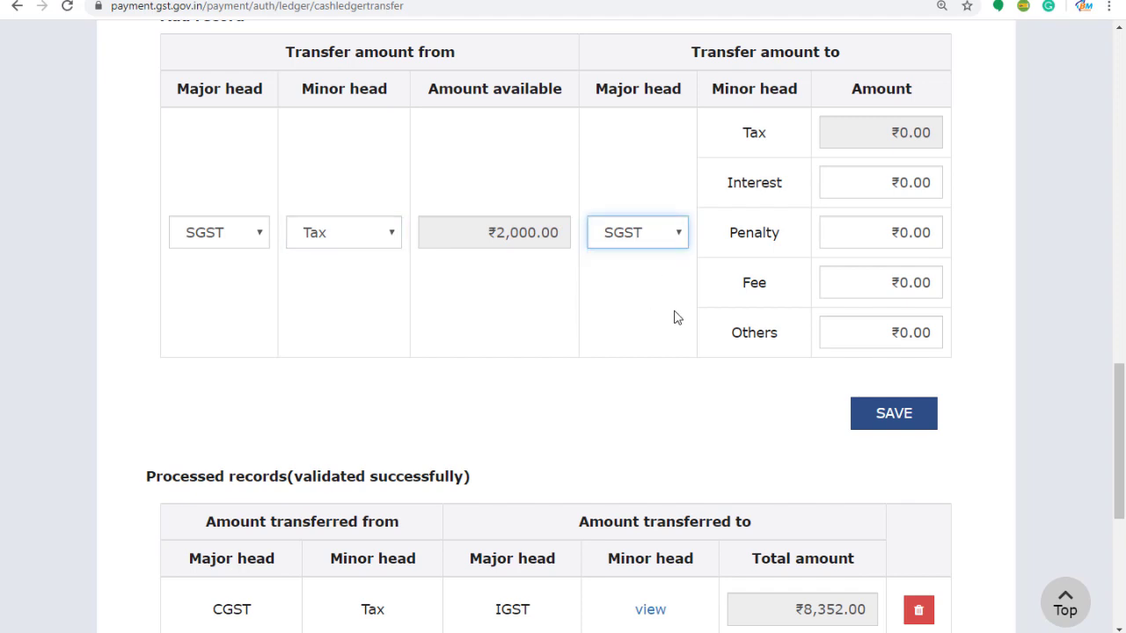
{"action": "left_click", "coordinate": [867, 287]}
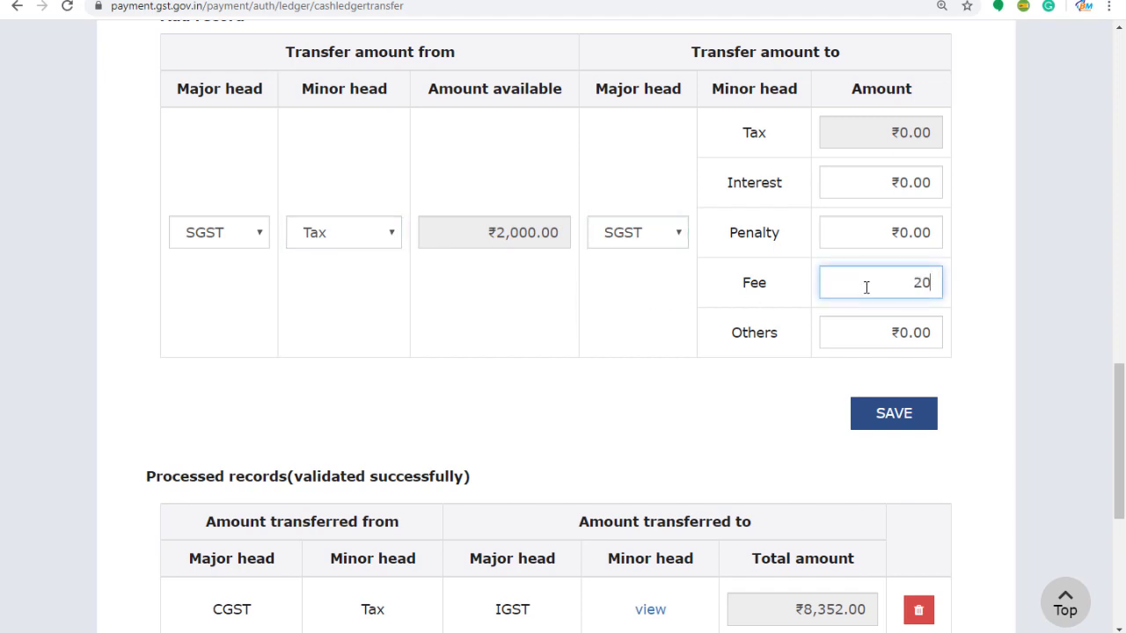
{"action": "left_click", "coordinate": [892, 413]}
{"action": "left_click", "coordinate": [598, 322]}
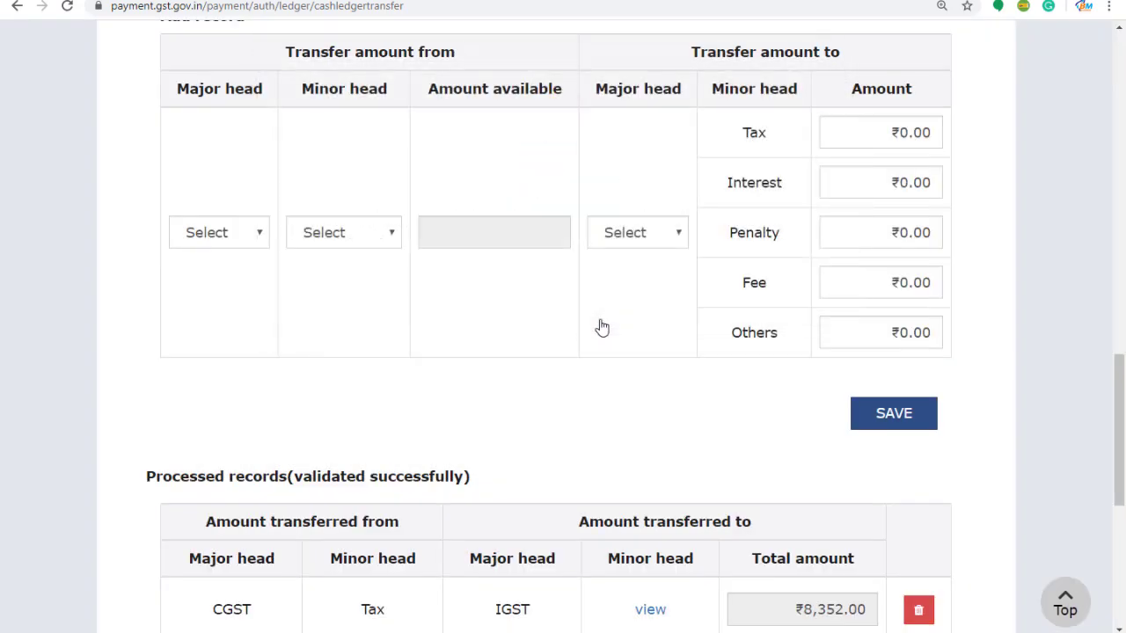
Review the processed records, view the minor head details of both SGST transfers, and compare the available and updated cash ledger balances.
{"action": "scroll", "coordinate": [673, 354], "scroll_direction": "down", "scroll_amount": 4}
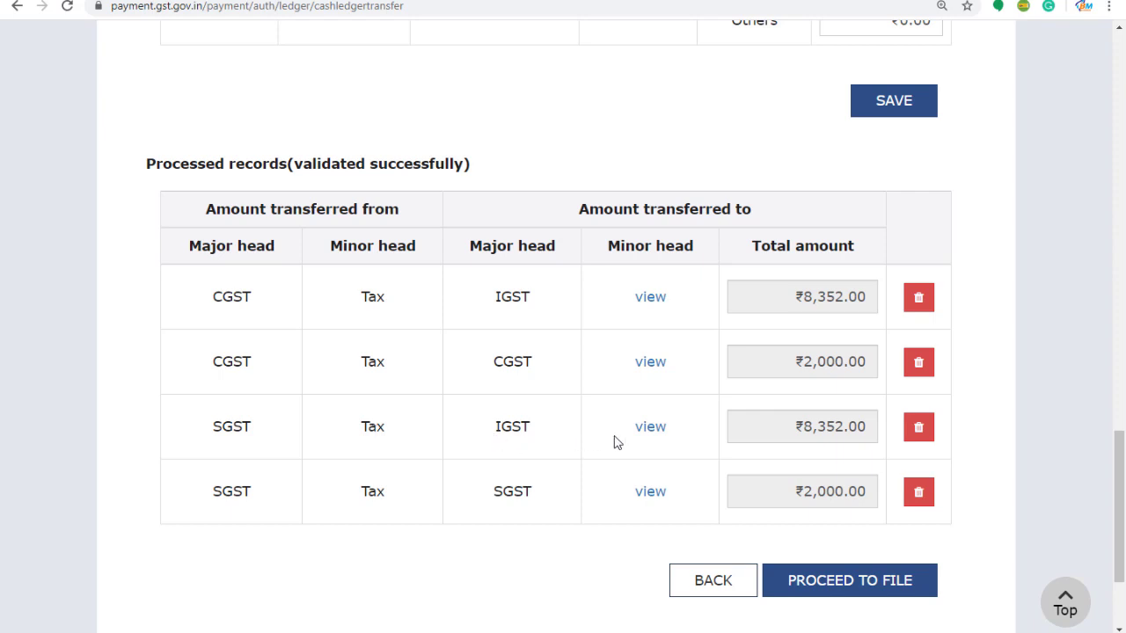
{"action": "left_click", "coordinate": [648, 428]}
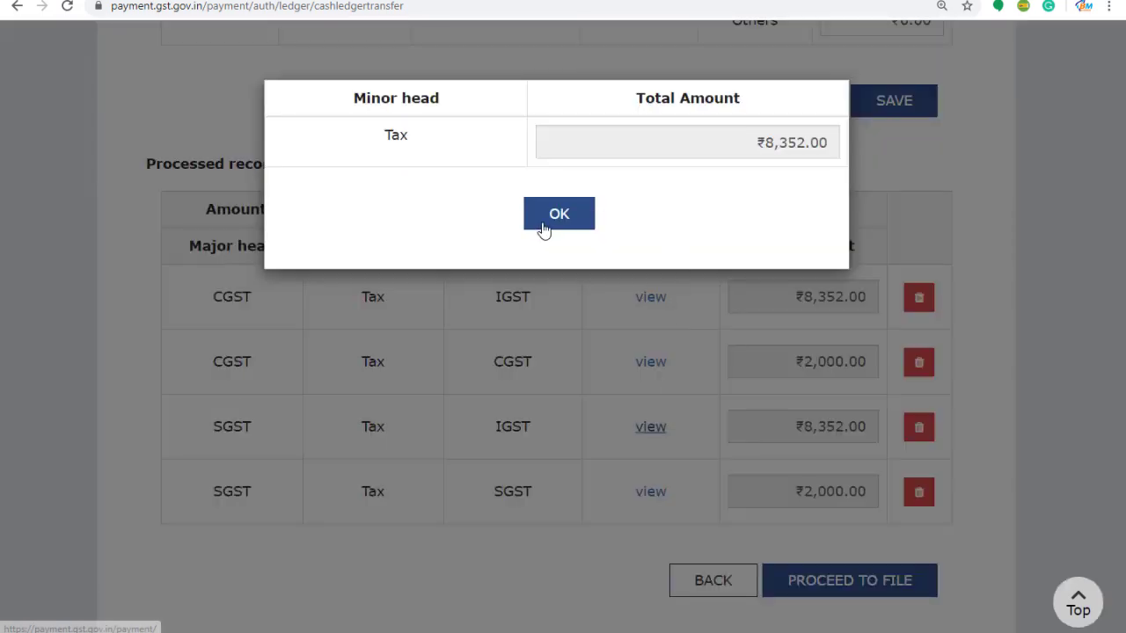
{"action": "left_click", "coordinate": [545, 224]}
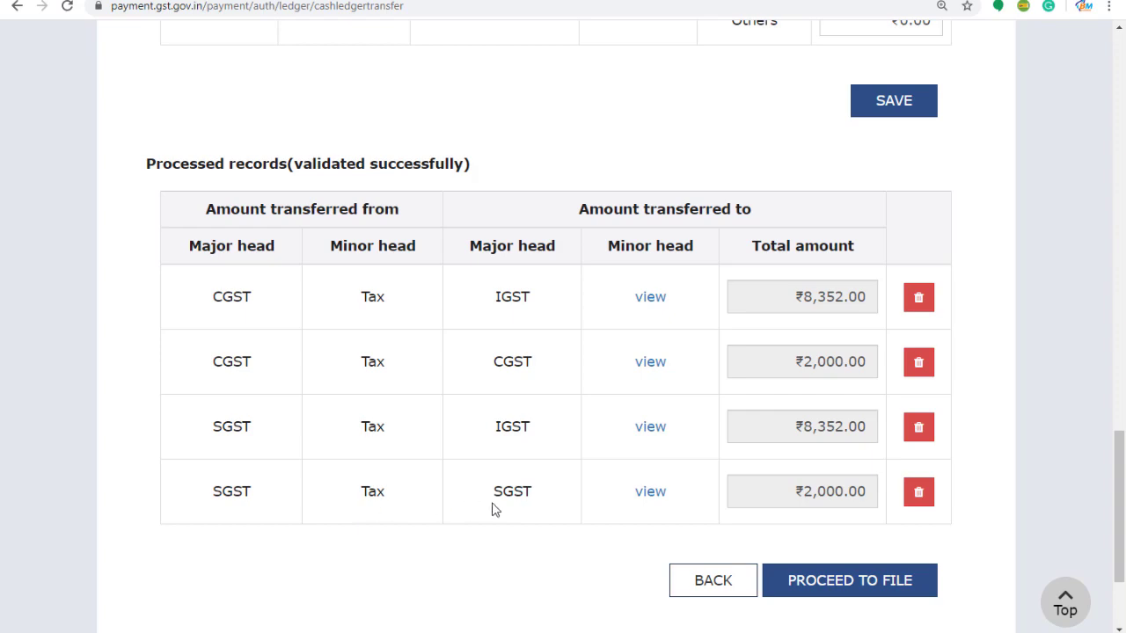
{"action": "left_click", "coordinate": [647, 495]}
{"action": "left_click", "coordinate": [580, 220]}
{"action": "scroll", "coordinate": [947, 280], "scroll_direction": "up", "scroll_amount": 9}
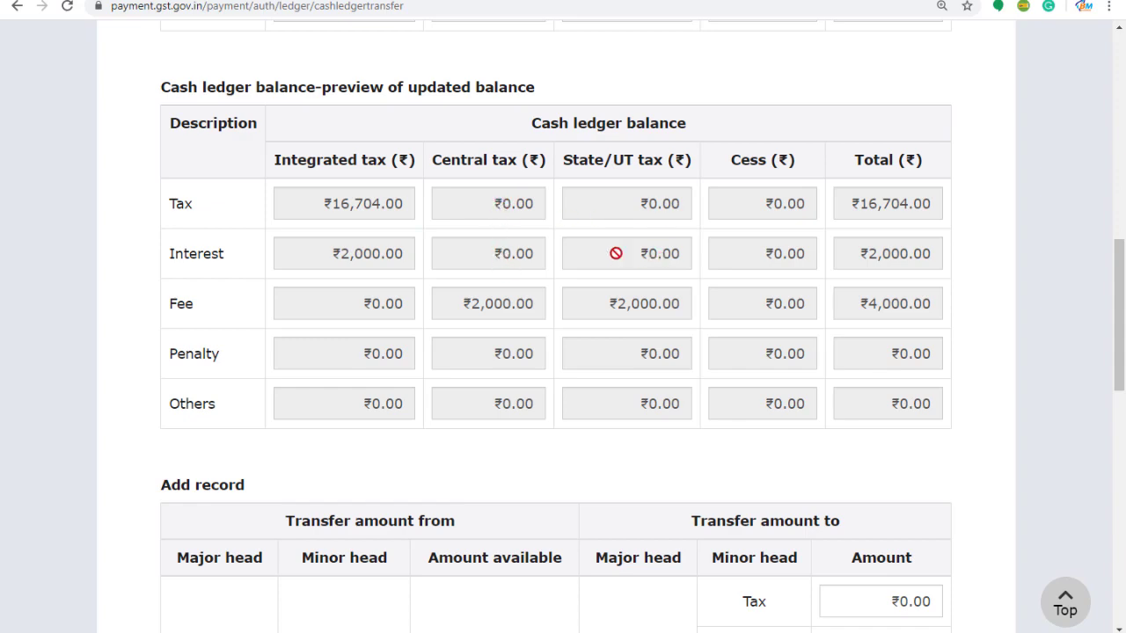
{"action": "scroll", "coordinate": [589, 259], "scroll_direction": "up", "scroll_amount": 5}
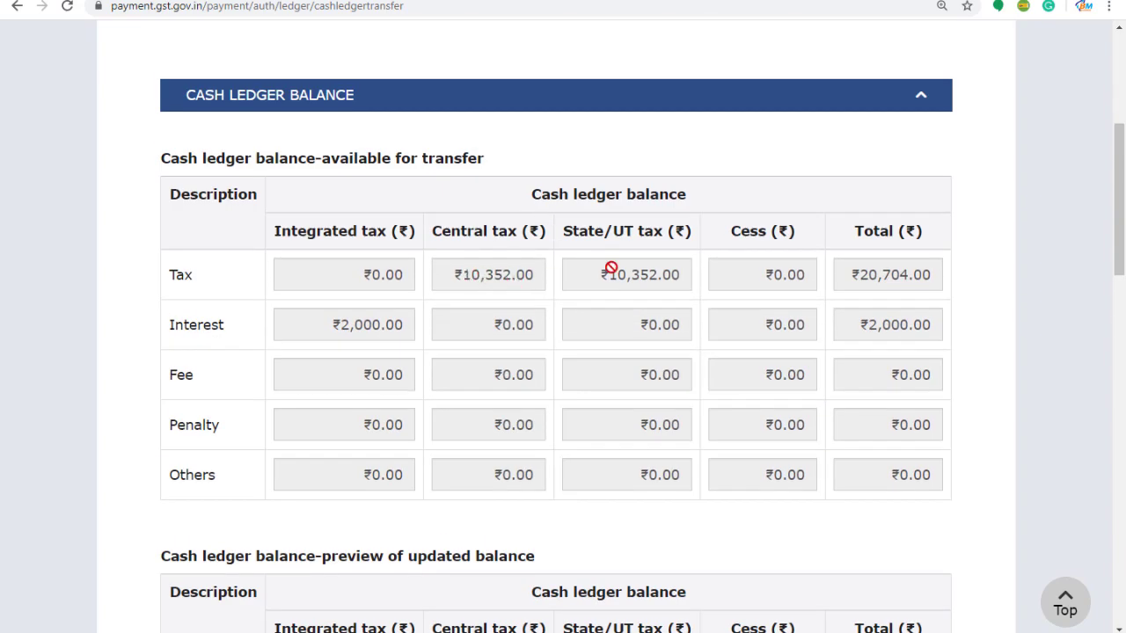
{"action": "scroll", "coordinate": [596, 412], "scroll_direction": "down", "scroll_amount": 5}
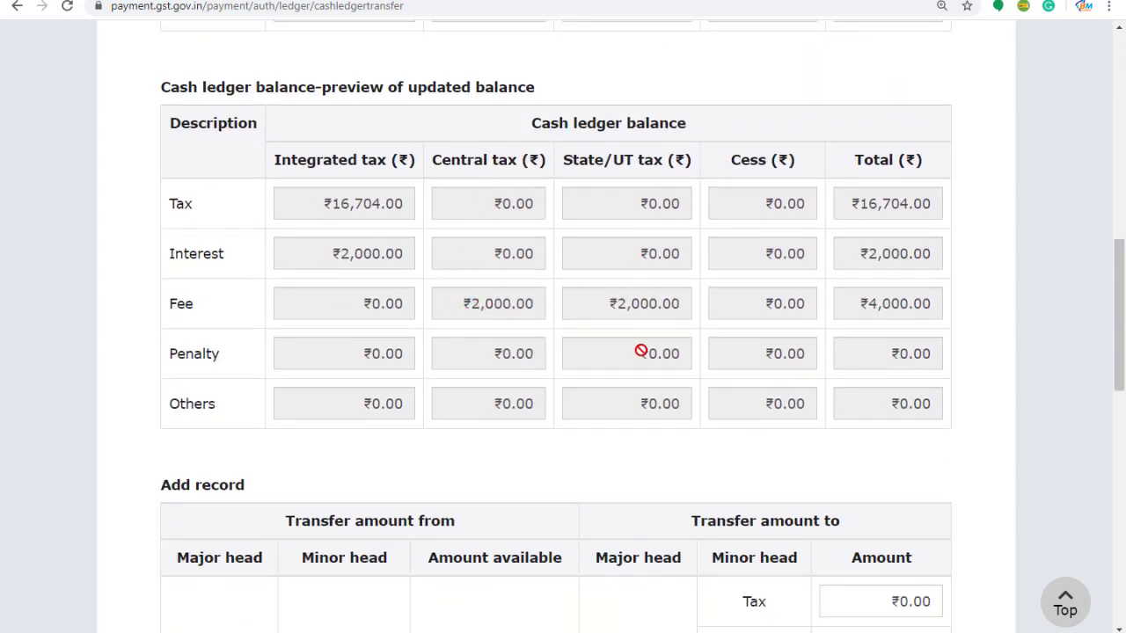
{"action": "scroll", "coordinate": [723, 438], "scroll_direction": "down", "scroll_amount": 6}
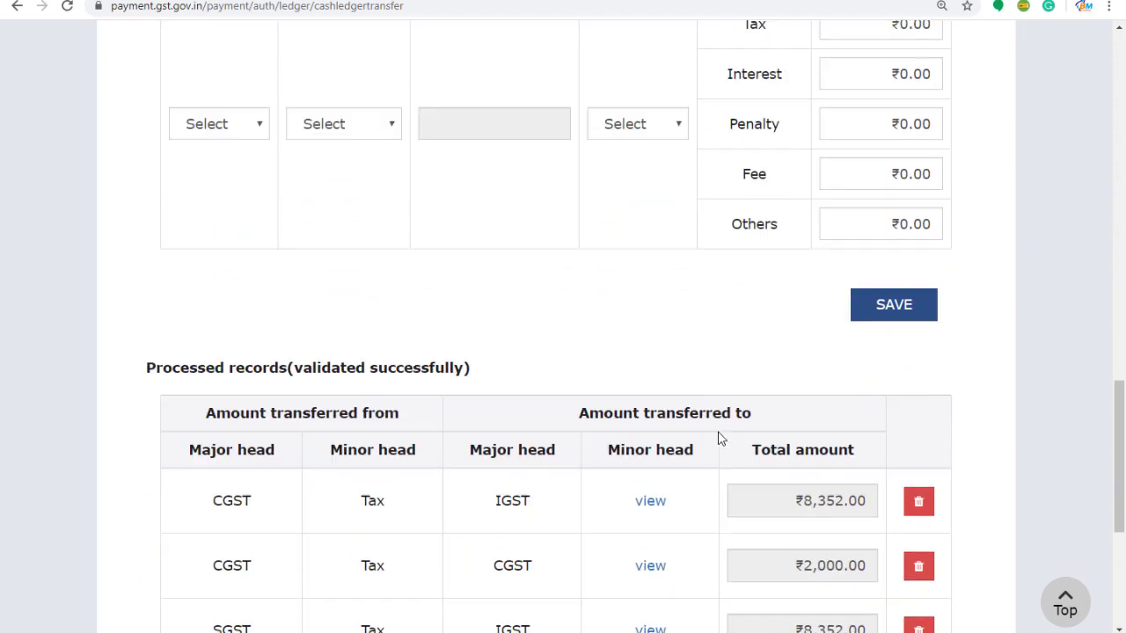
{"action": "scroll", "coordinate": [720, 438], "scroll_direction": "down", "scroll_amount": 4}
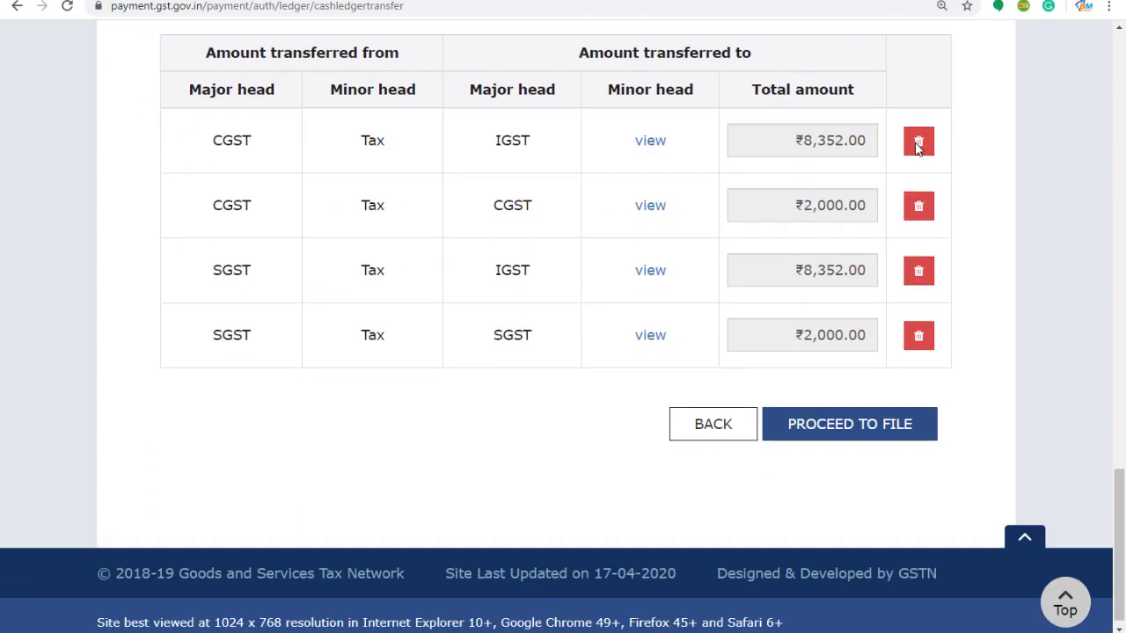
Proceed to file the processed records and review the updated balance preview and the transfer details down to the verification section.
{"action": "left_click", "coordinate": [875, 431]}
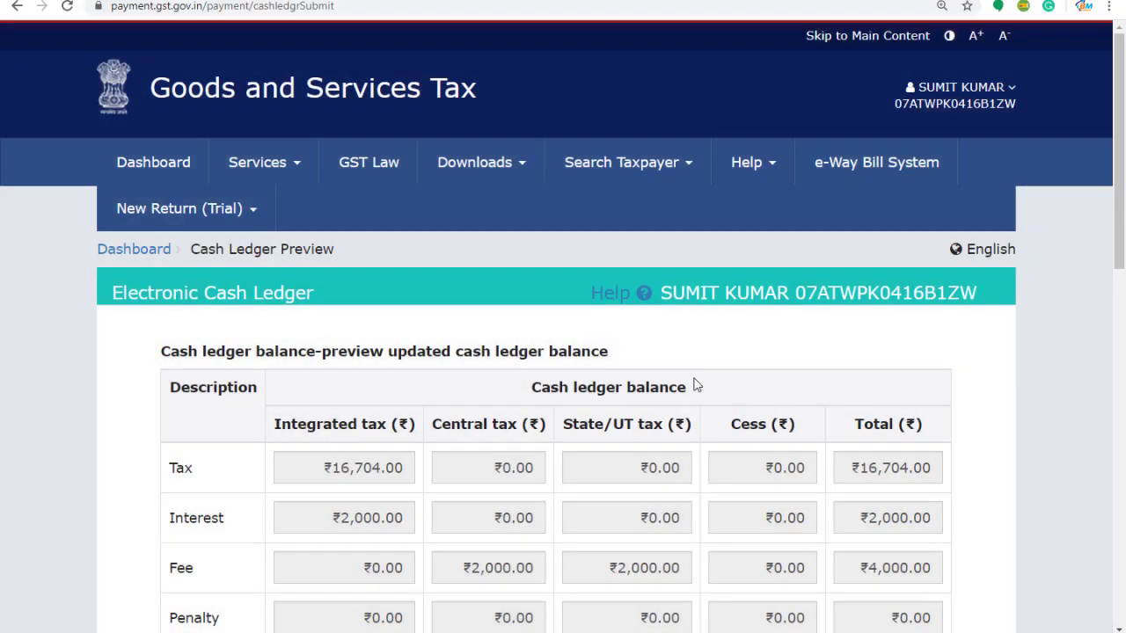
{"action": "scroll", "coordinate": [695, 385], "scroll_direction": "down", "scroll_amount": 3}
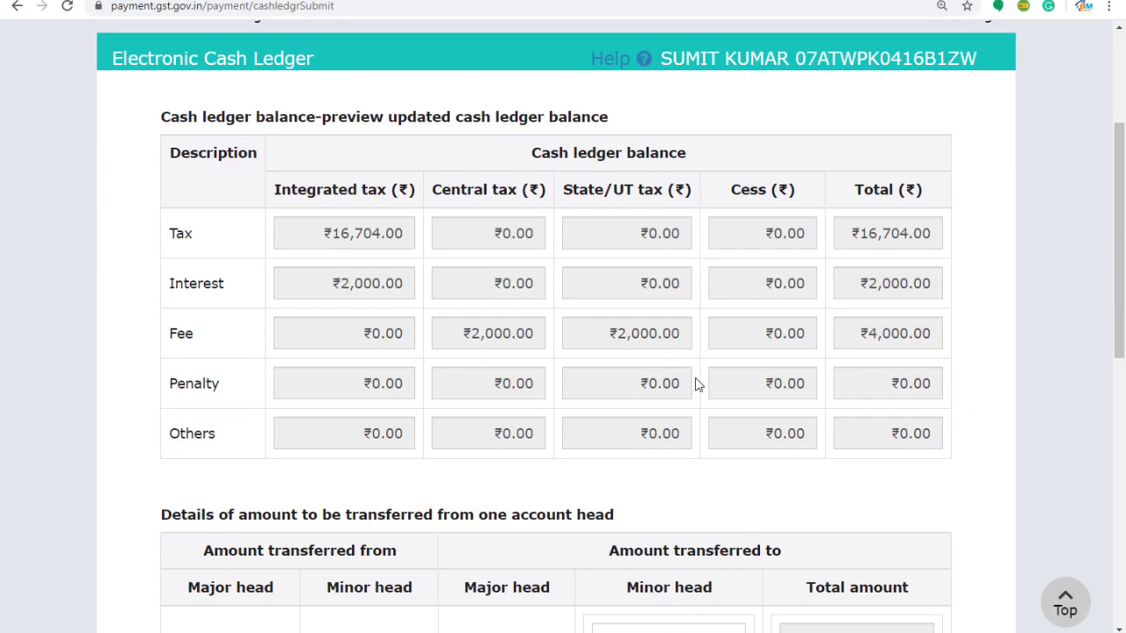
{"action": "scroll", "coordinate": [695, 385], "scroll_direction": "down", "scroll_amount": 4}
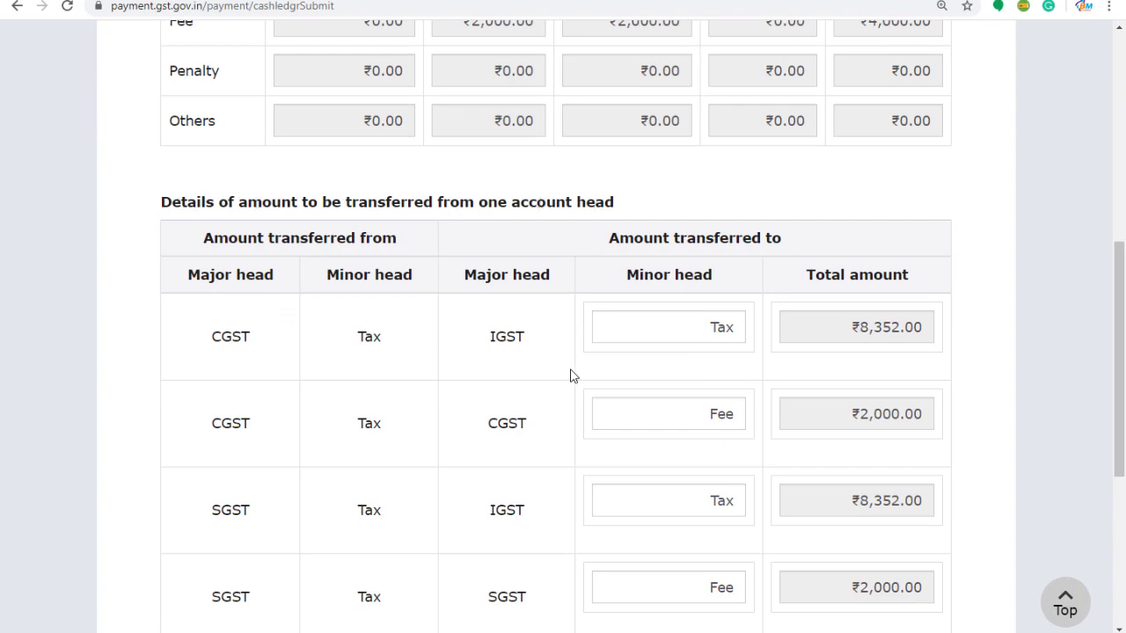
{"action": "scroll", "coordinate": [573, 378], "scroll_direction": "down", "scroll_amount": 2}
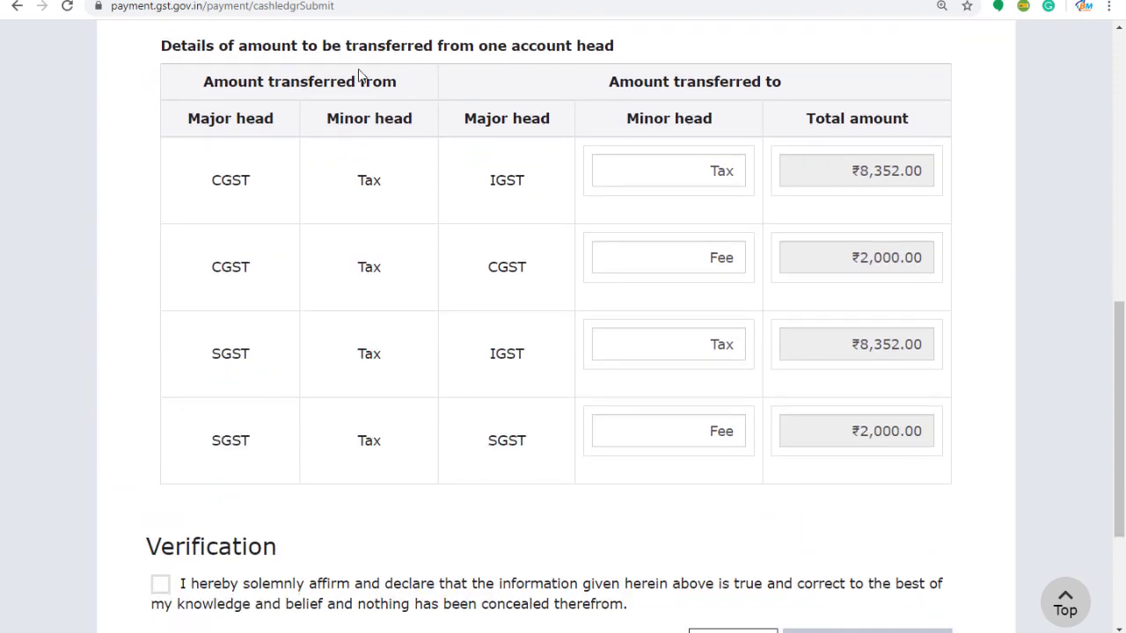
{"action": "scroll", "coordinate": [739, 511], "scroll_direction": "down", "scroll_amount": 1}
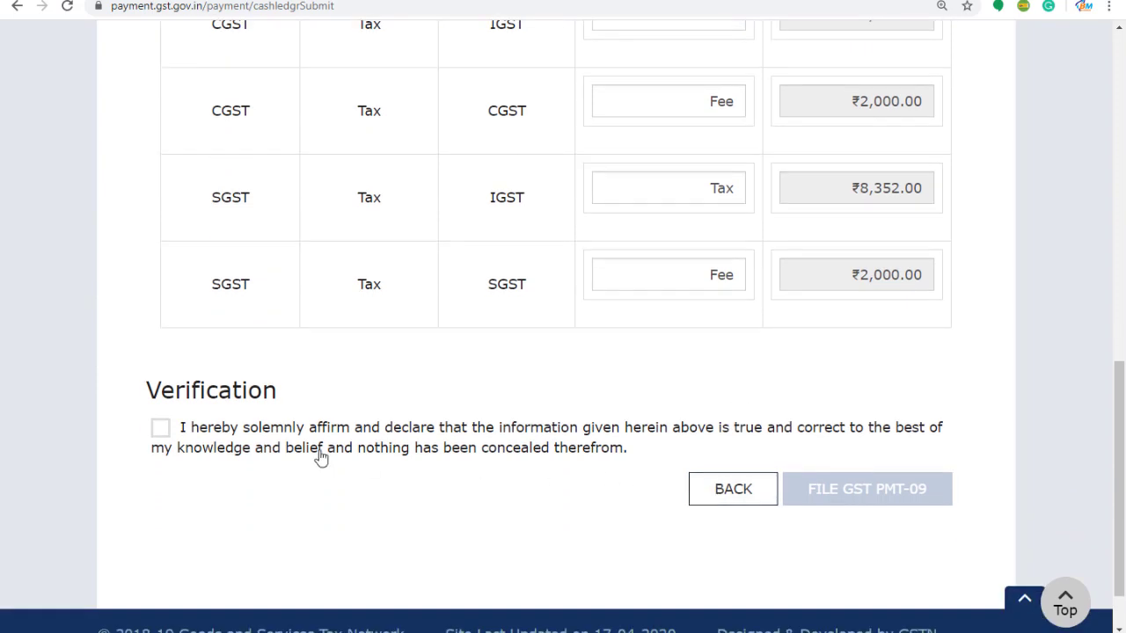
{"action": "scroll", "coordinate": [289, 410], "scroll_direction": "up", "scroll_amount": 1}
{"action": "scroll", "coordinate": [289, 410], "scroll_direction": "down", "scroll_amount": 1}
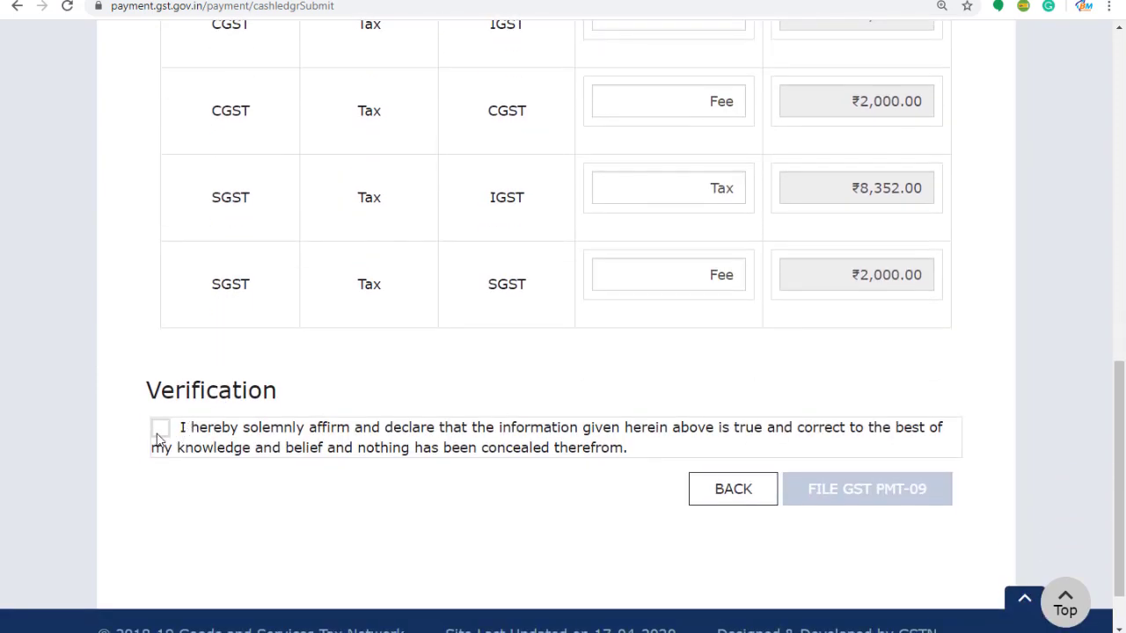
Accept the verification declaration and select the authorised signatory.
{"action": "left_click", "coordinate": [160, 429]}
{"action": "left_click", "coordinate": [238, 508]}
{"action": "left_click", "coordinate": [238, 549]}
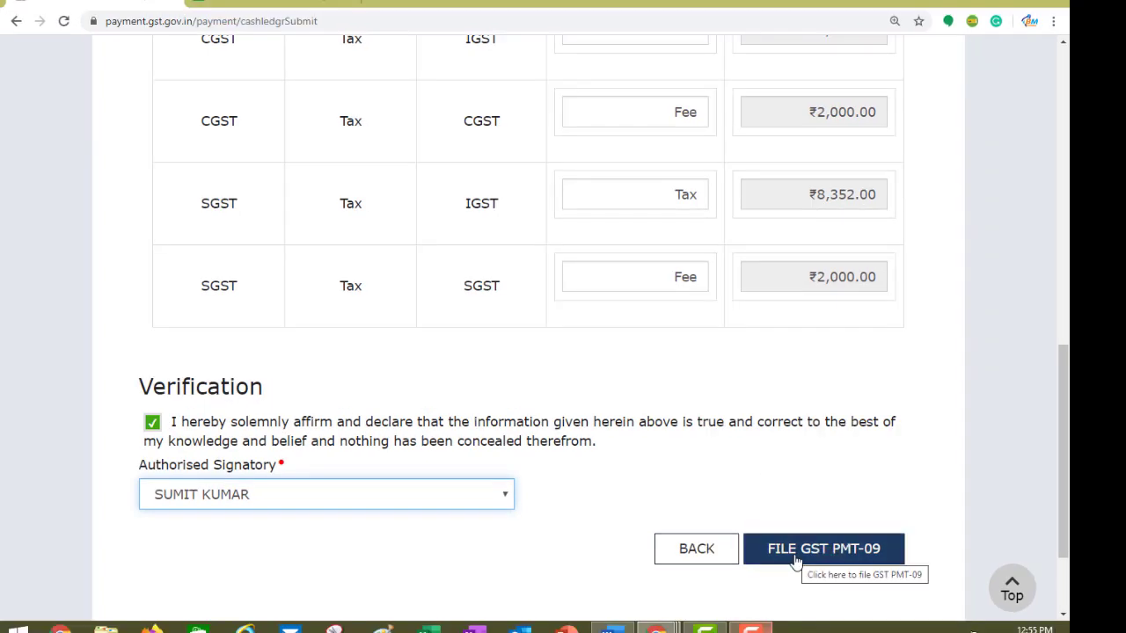
Submit GST PMT-09 with the transfer amounts confirmed, choose to file it with EVC, and proceed with the filing.
{"action": "left_click", "coordinate": [797, 554]}
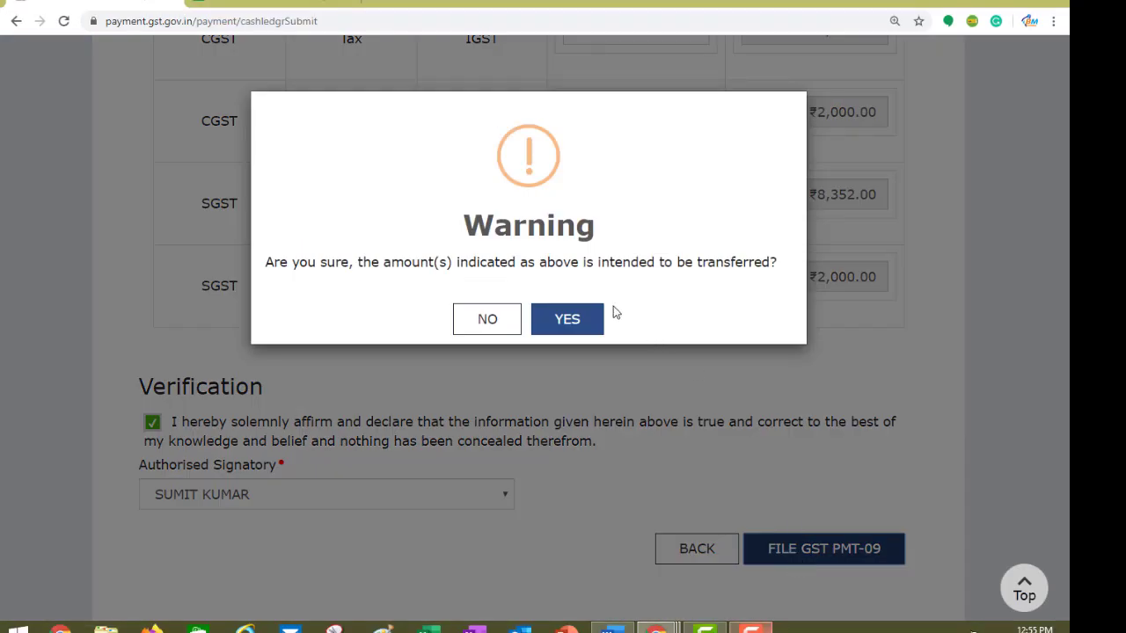
{"action": "left_click", "coordinate": [580, 322]}
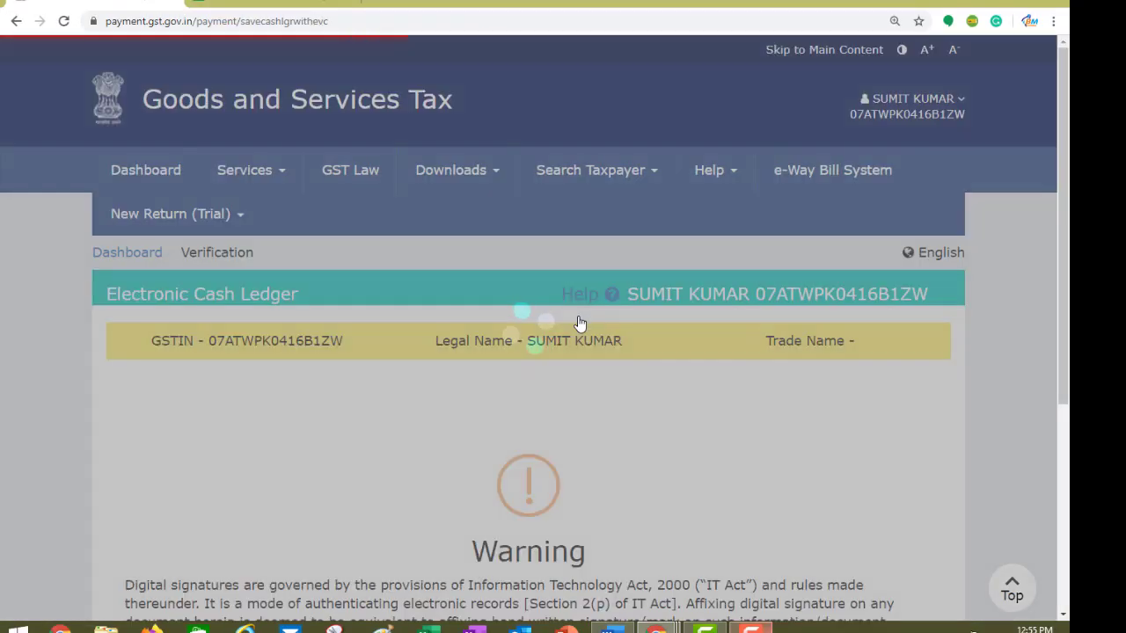
{"action": "scroll", "coordinate": [612, 440], "scroll_direction": "down", "scroll_amount": 2}
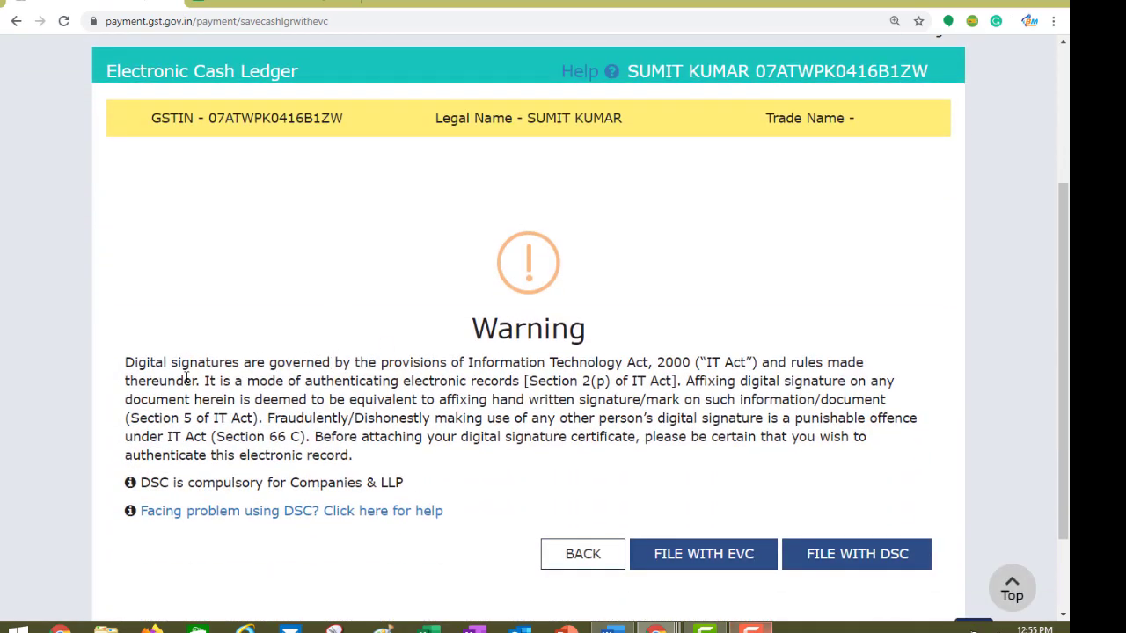
{"action": "scroll", "coordinate": [897, 377], "scroll_direction": "down", "scroll_amount": 2}
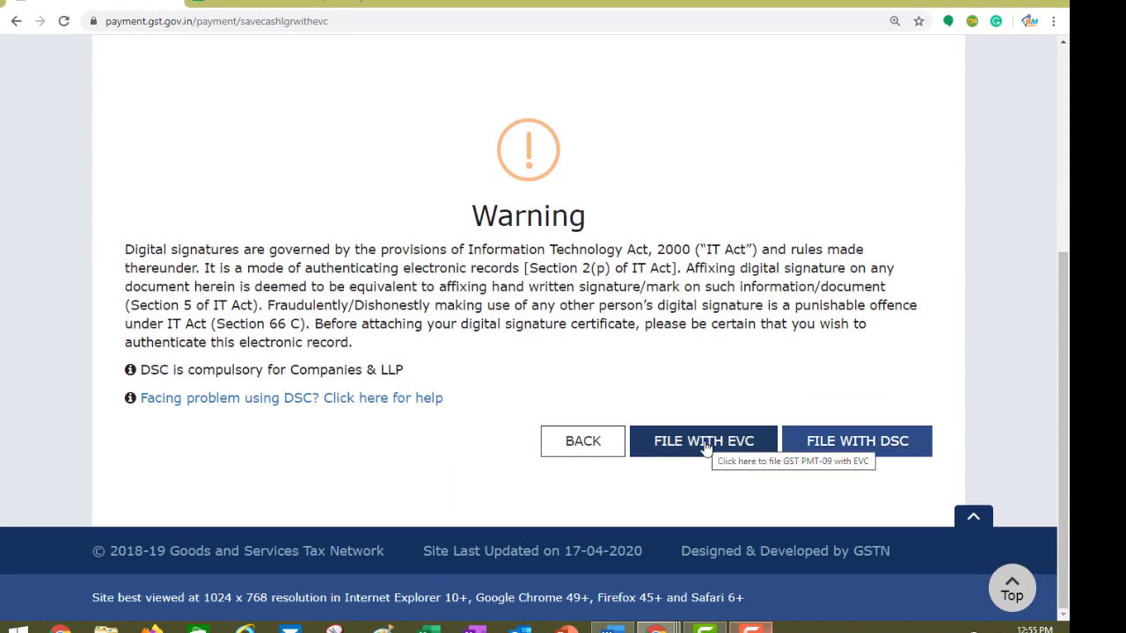
{"action": "left_click", "coordinate": [705, 448]}
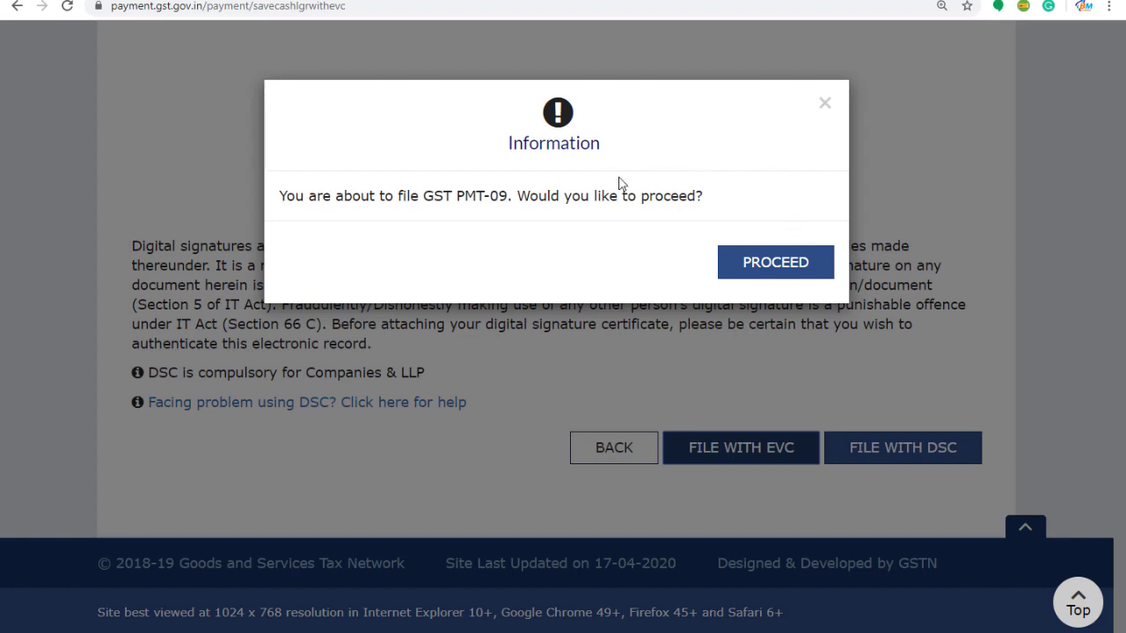
{"action": "left_click", "coordinate": [775, 265]}
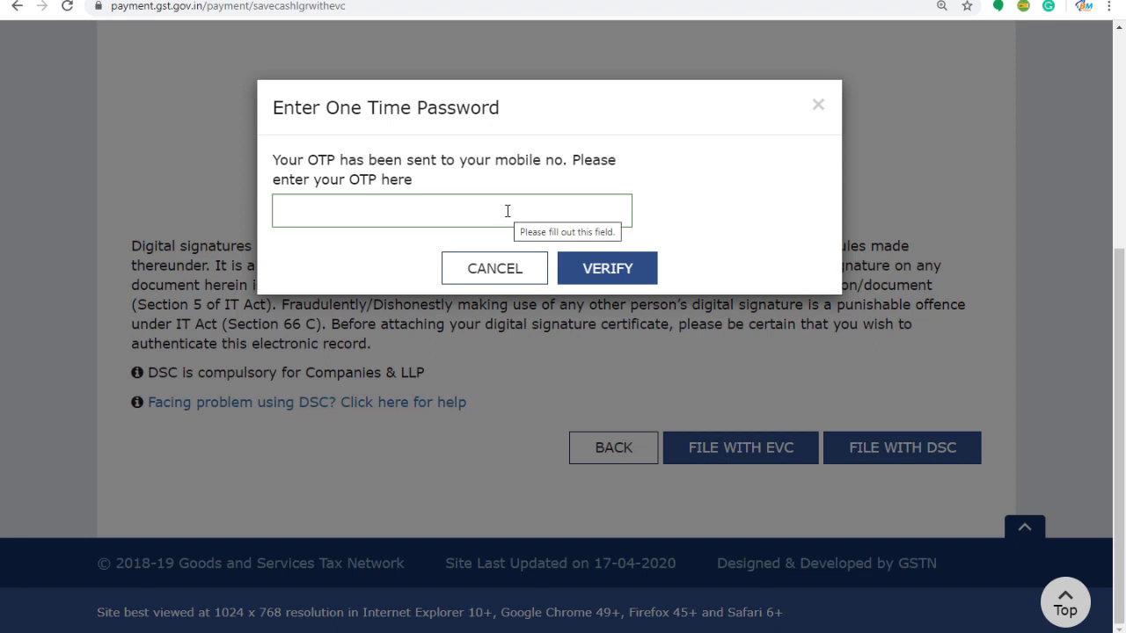
Enter the one-time password sent to the mobile number and verify it to complete the filing.
{"action": "left_click", "coordinate": [506, 211]}
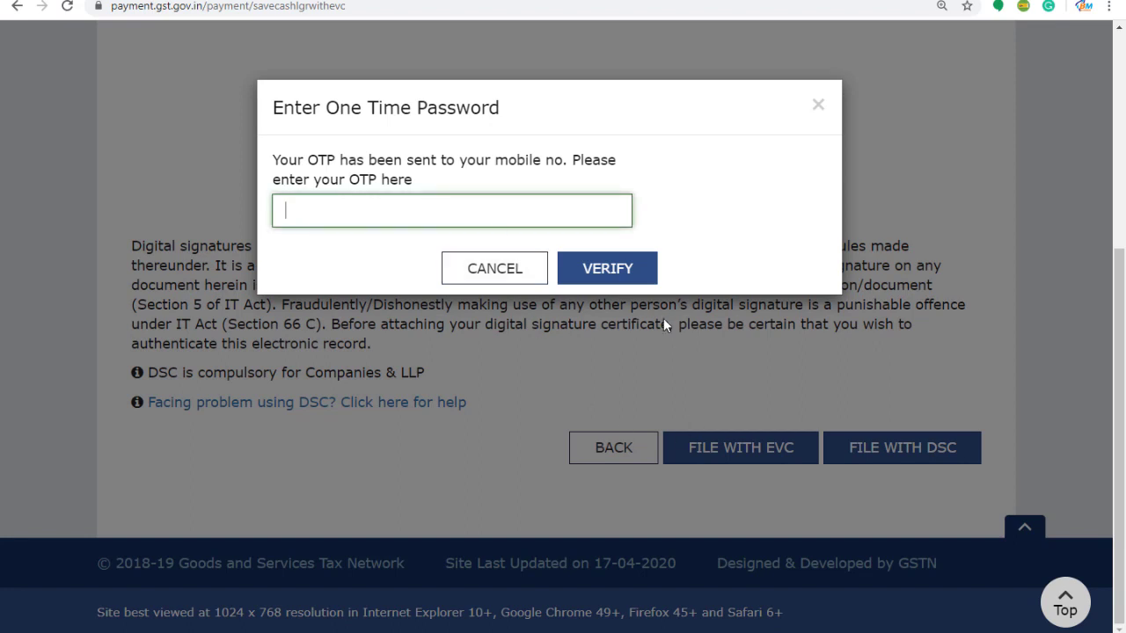
{"action": "key", "text": "ctrl+v"}
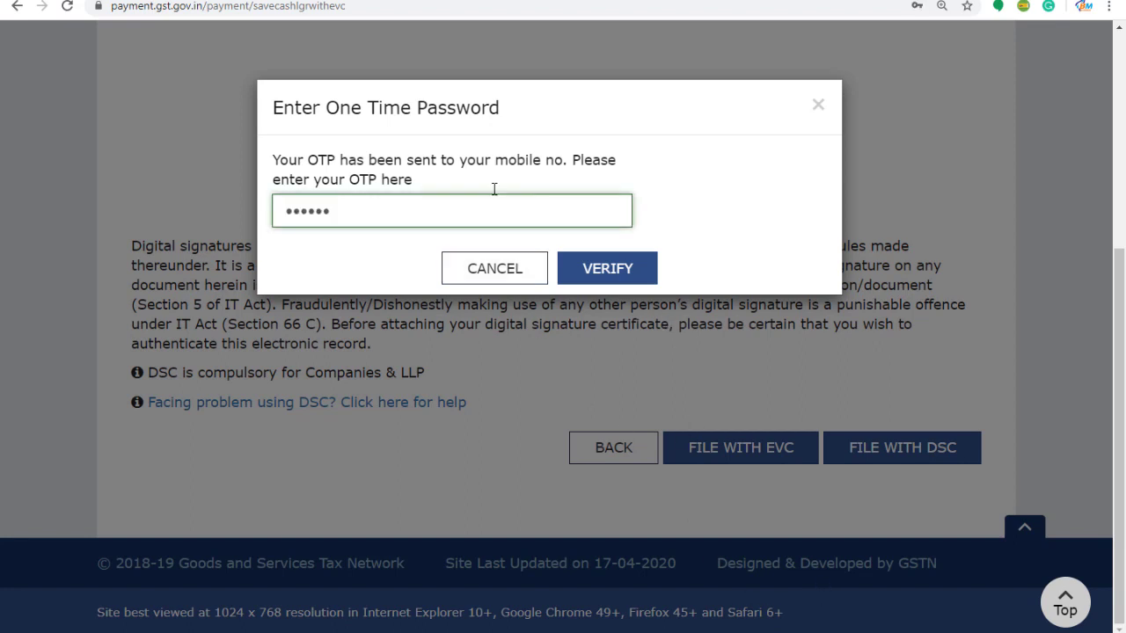
{"action": "left_click", "coordinate": [595, 274]}
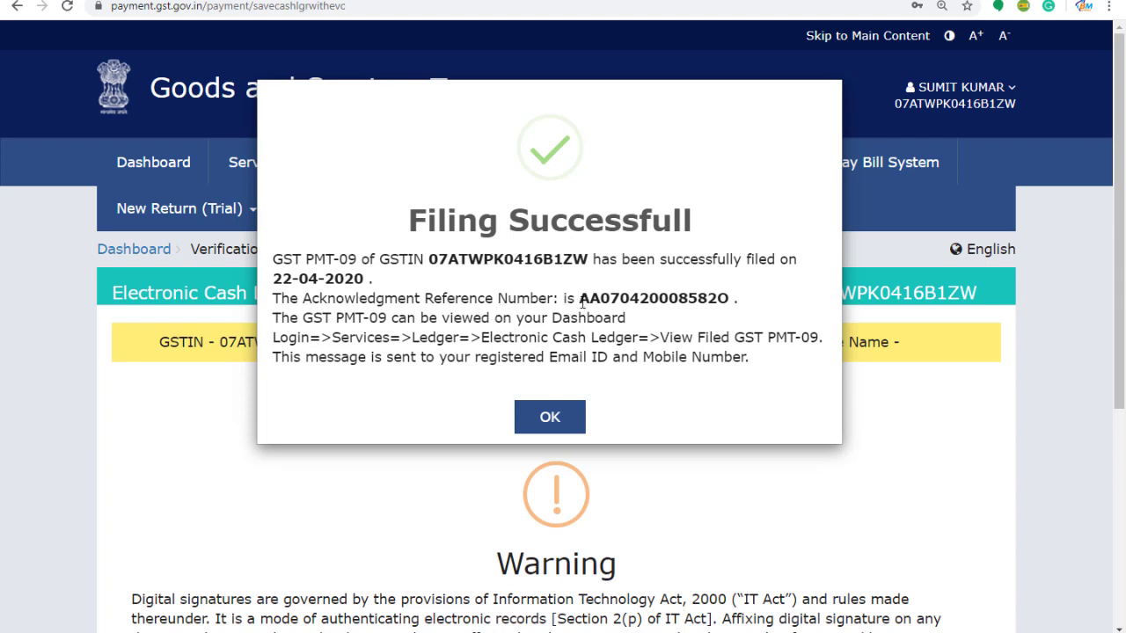
Copy the acknowledgment reference number from the filing confirmation.
{"action": "left_click_drag", "start_coordinate": [582, 302], "coordinate": [729, 298]}
{"action": "key", "text": "ctrl+c"}
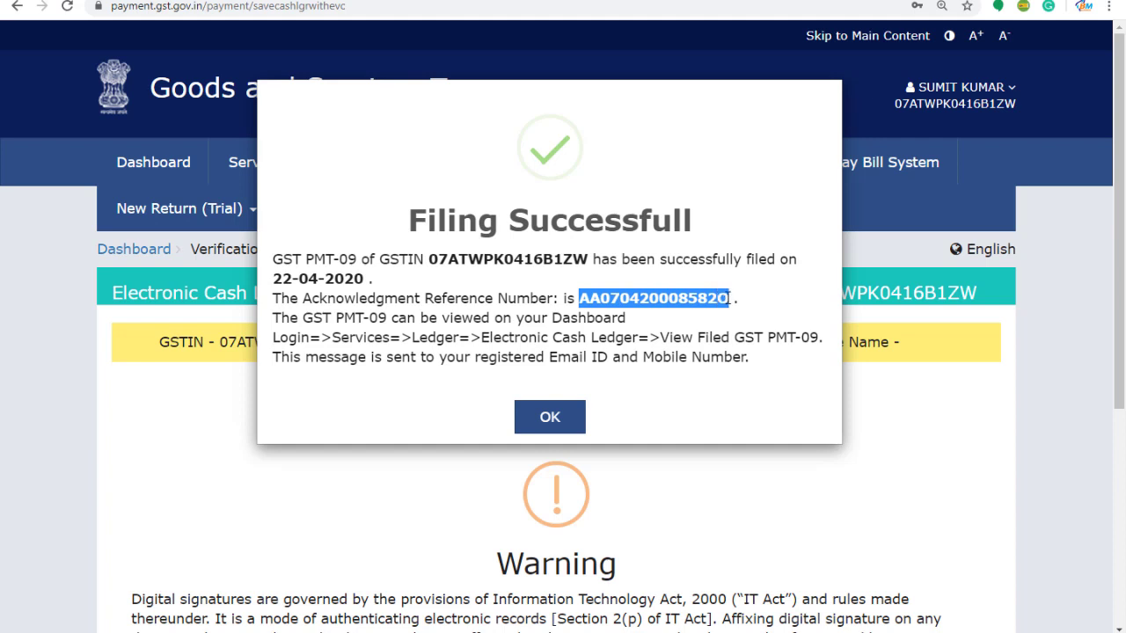
Look up the filed GST PMT-09 by the copied acknowledgment reference number and open its transfer details.
{"action": "left_click", "coordinate": [549, 419]}
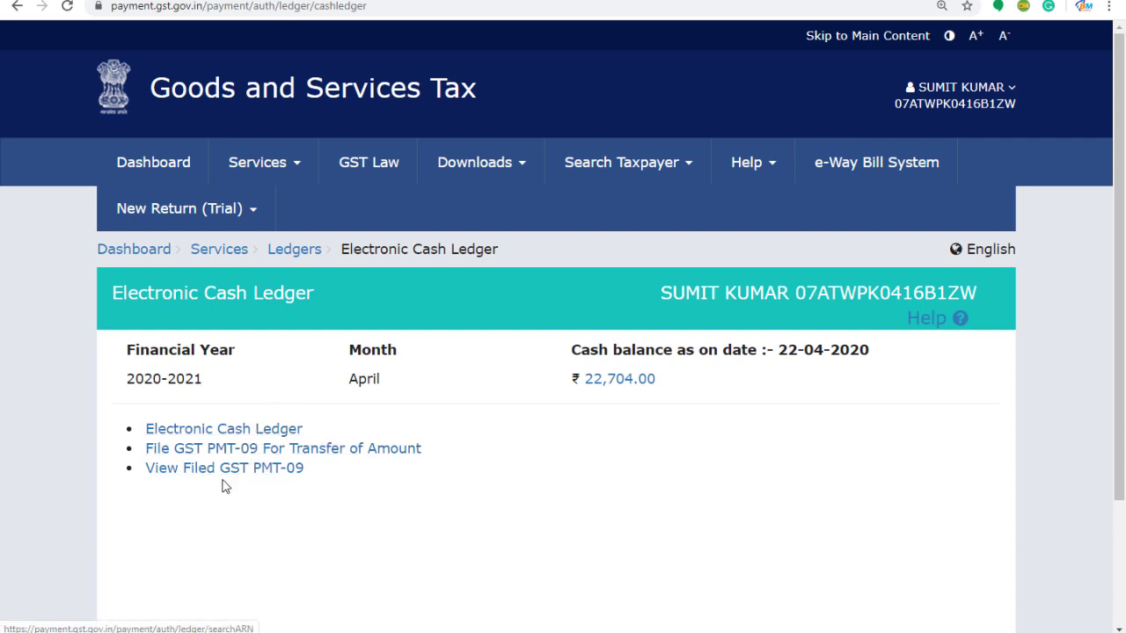
{"action": "left_click", "coordinate": [240, 472]}
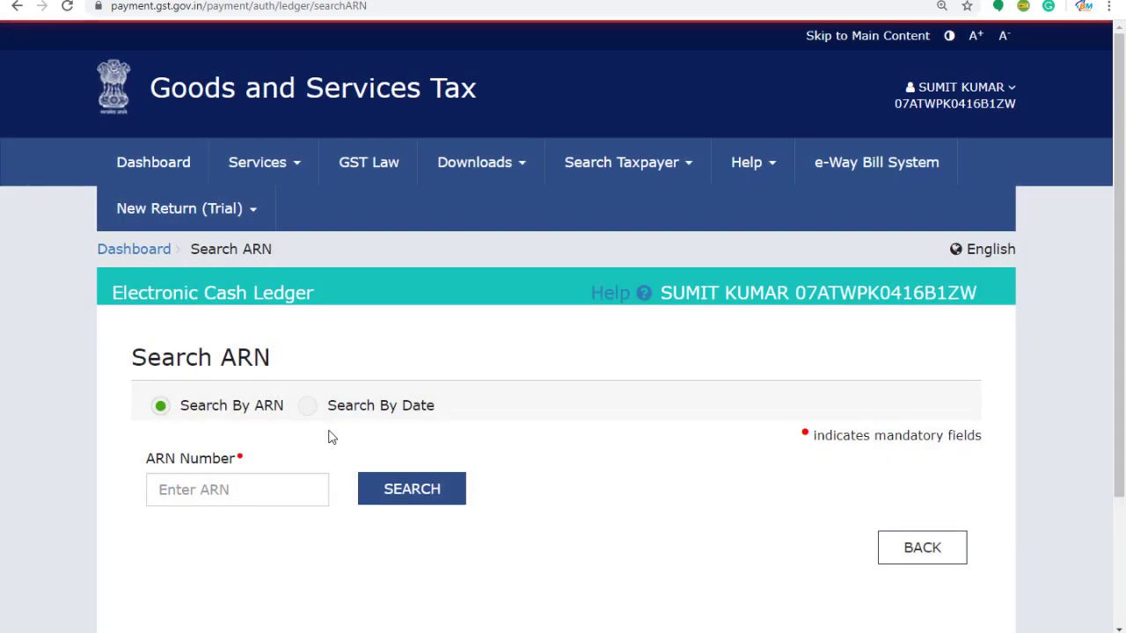
{"action": "scroll", "coordinate": [332, 430], "scroll_direction": "down", "scroll_amount": 2}
{"action": "left_click", "coordinate": [249, 325]}
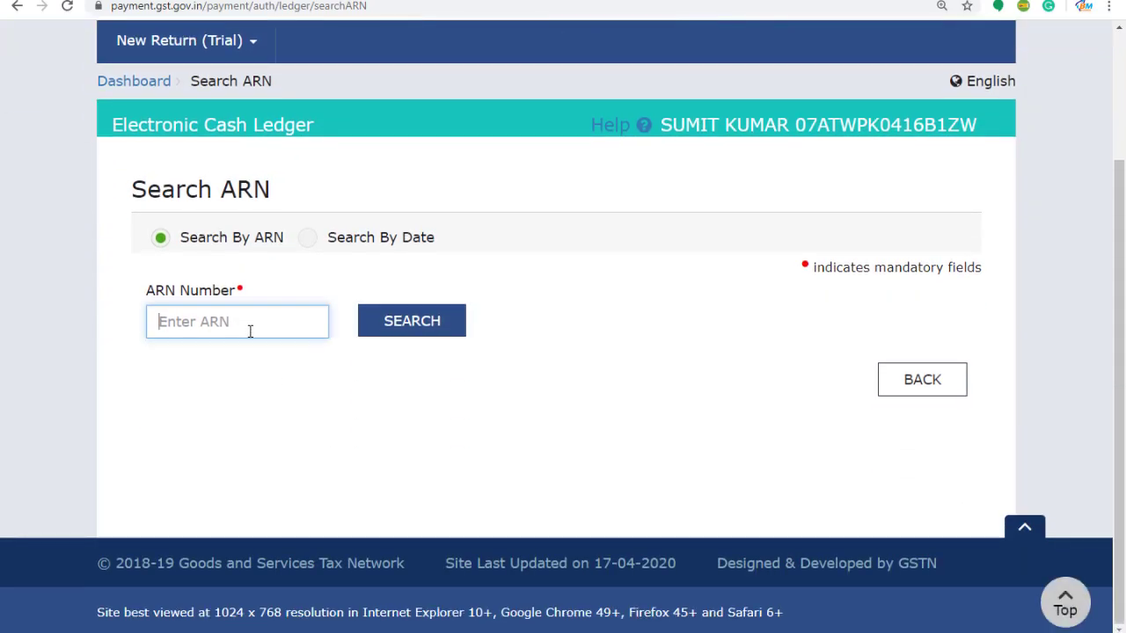
{"action": "key", "text": "ctrl+v"}
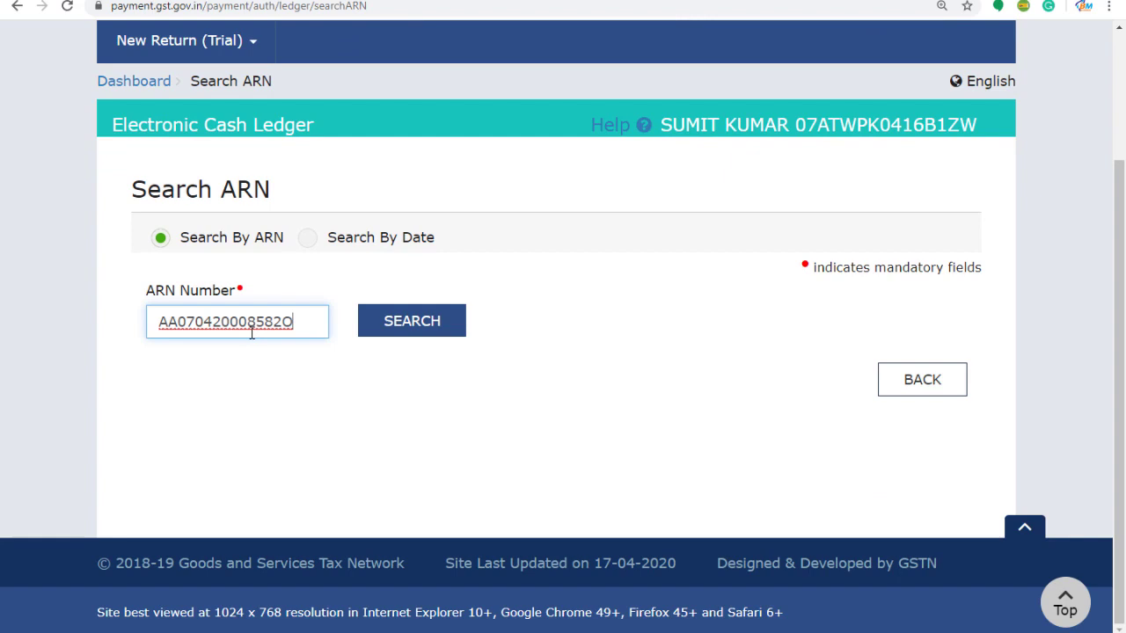
{"action": "left_click", "coordinate": [404, 333]}
{"action": "scroll", "coordinate": [572, 401], "scroll_direction": "down", "scroll_amount": 1}
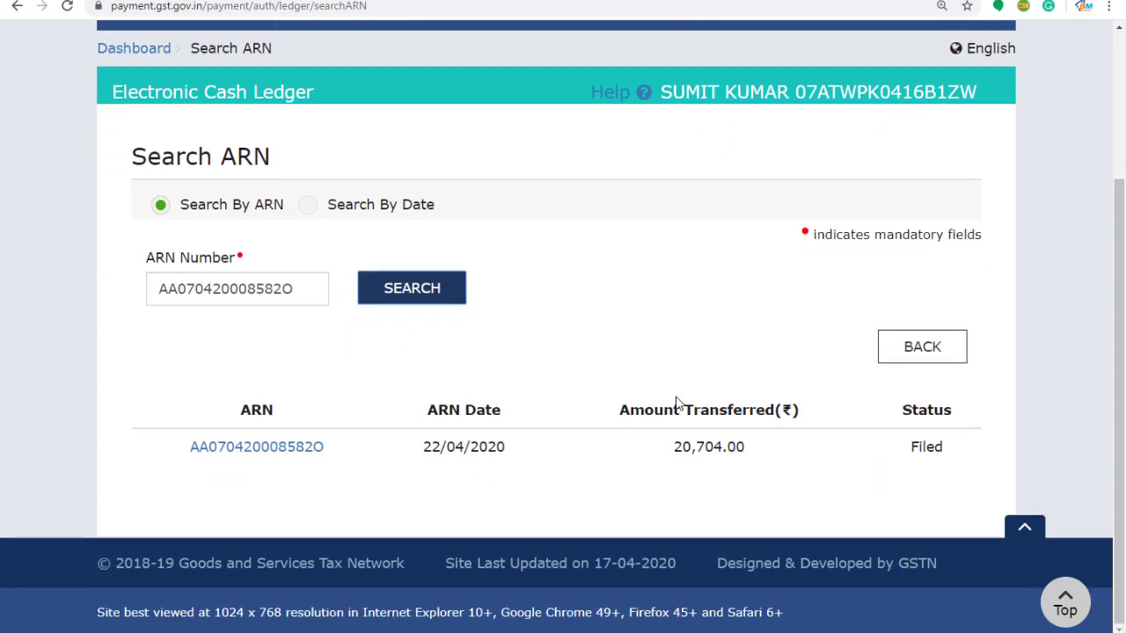
{"action": "left_click", "coordinate": [251, 447]}
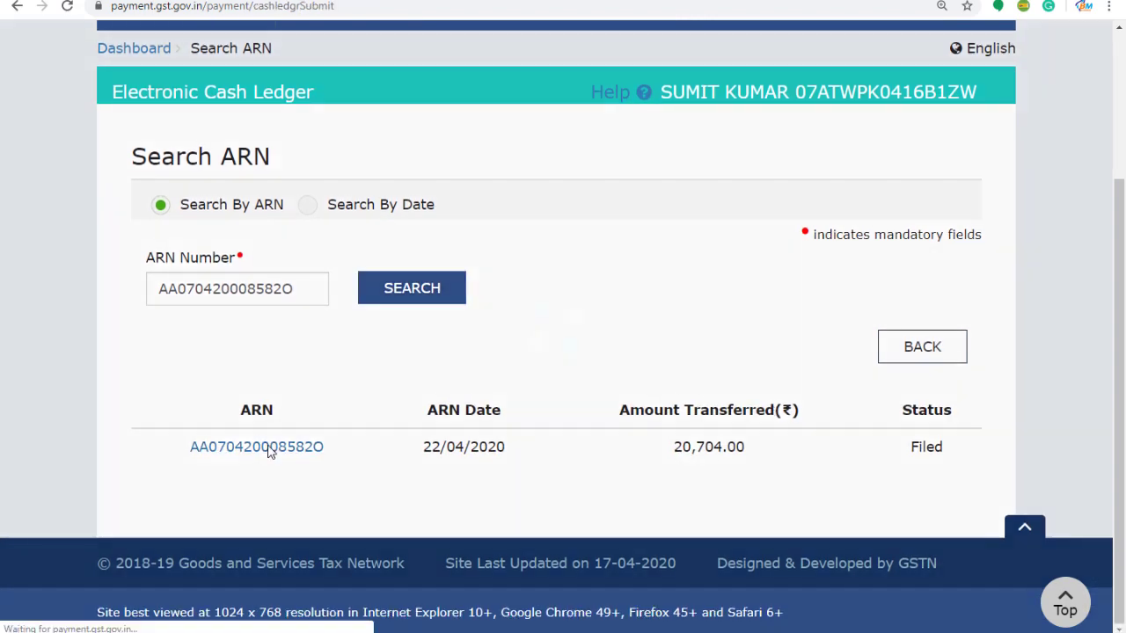
{"action": "scroll", "coordinate": [586, 333], "scroll_direction": "down", "scroll_amount": 7}
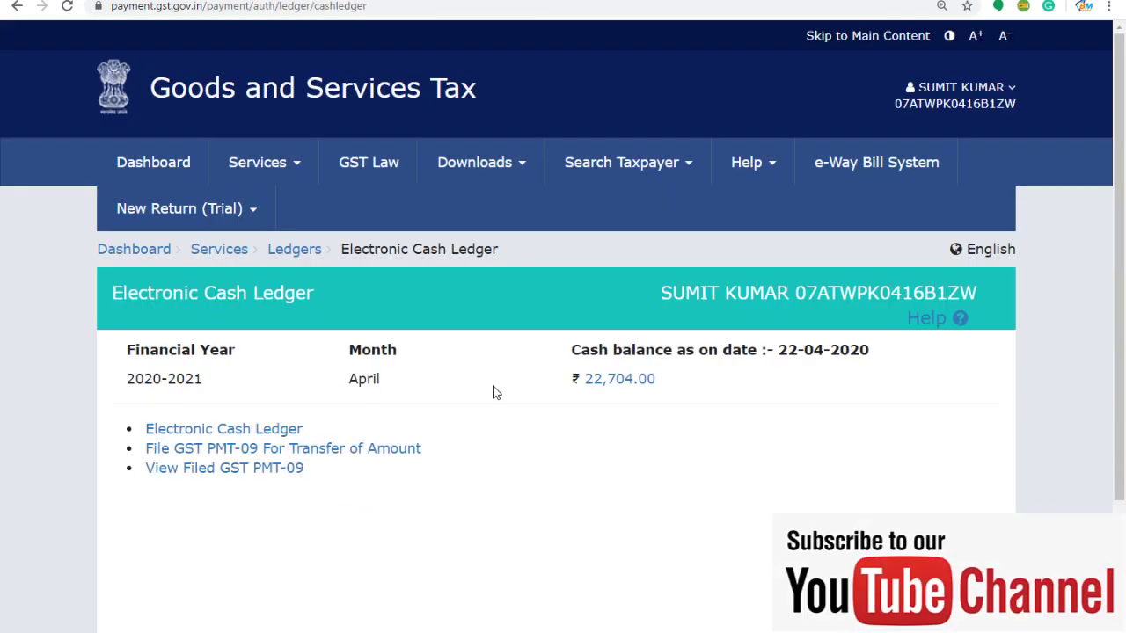
Examine the electronic cash ledger's balance by tax head, including the Integrated Tax amount, and the updated balance preview in the filed GST PMT-09.
{"action": "left_click", "coordinate": [616, 384]}
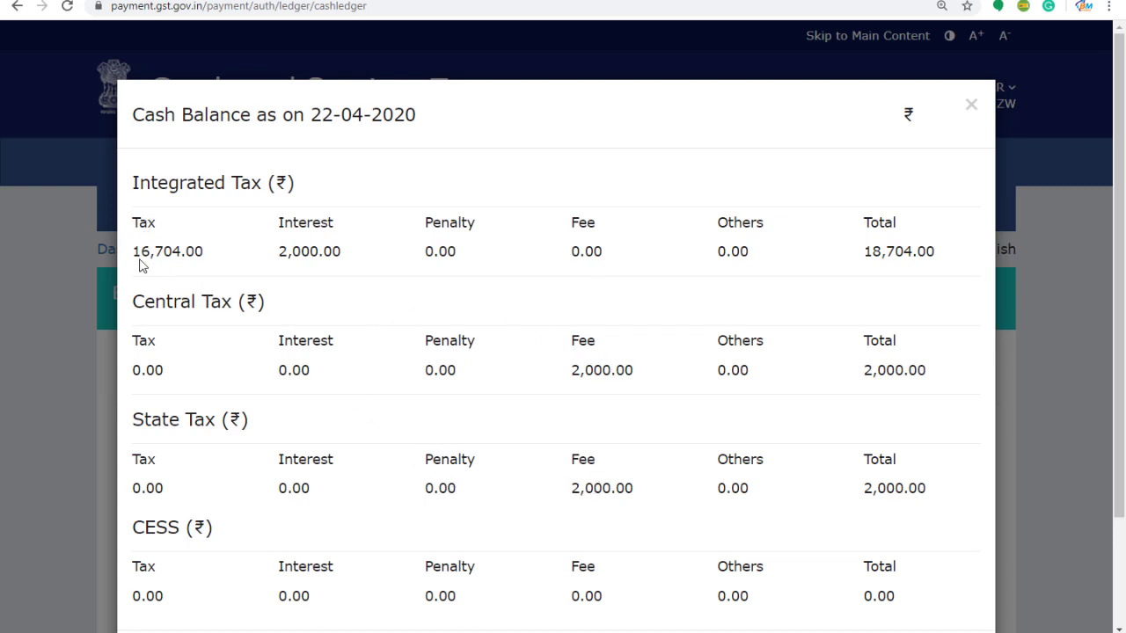
{"action": "left_click_drag", "start_coordinate": [134, 253], "coordinate": [204, 251]}
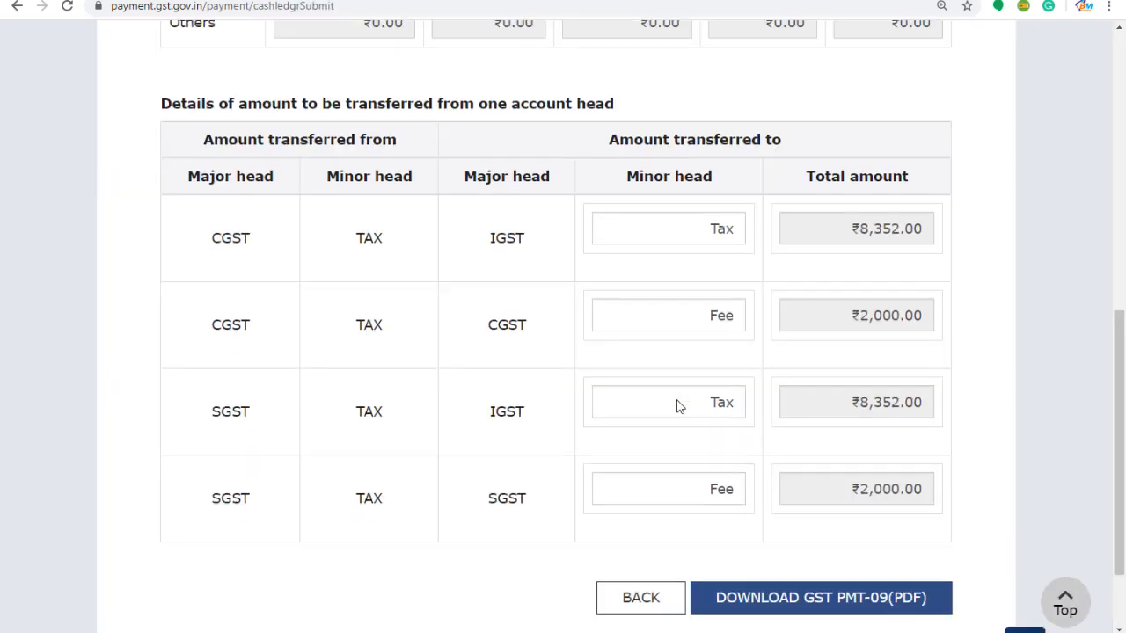
{"action": "scroll", "coordinate": [676, 403], "scroll_direction": "up", "scroll_amount": 10}
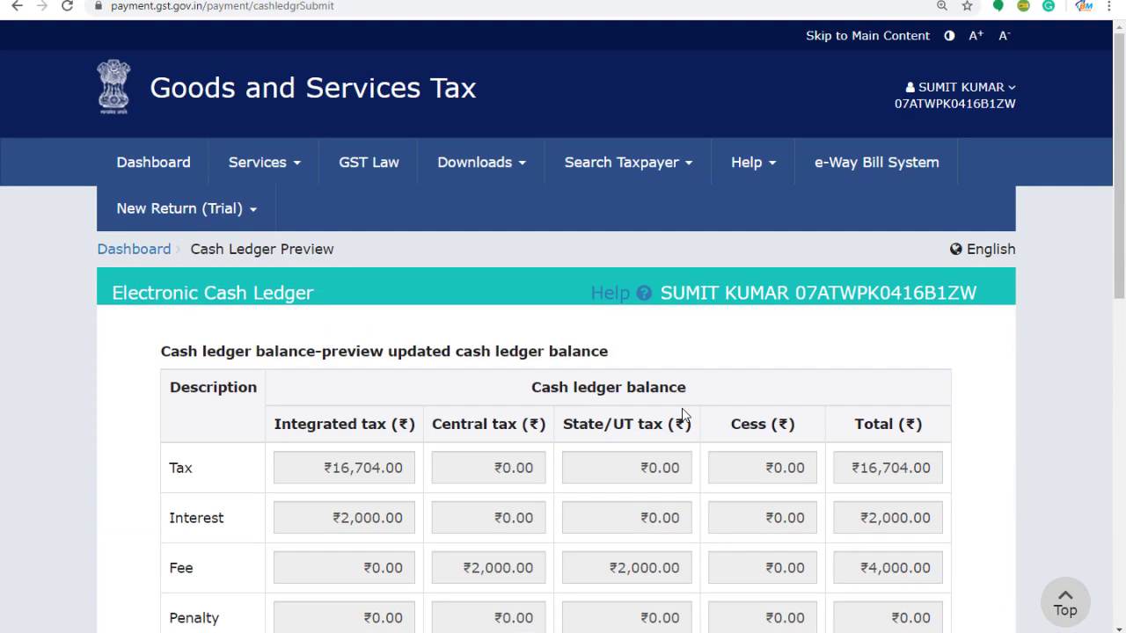